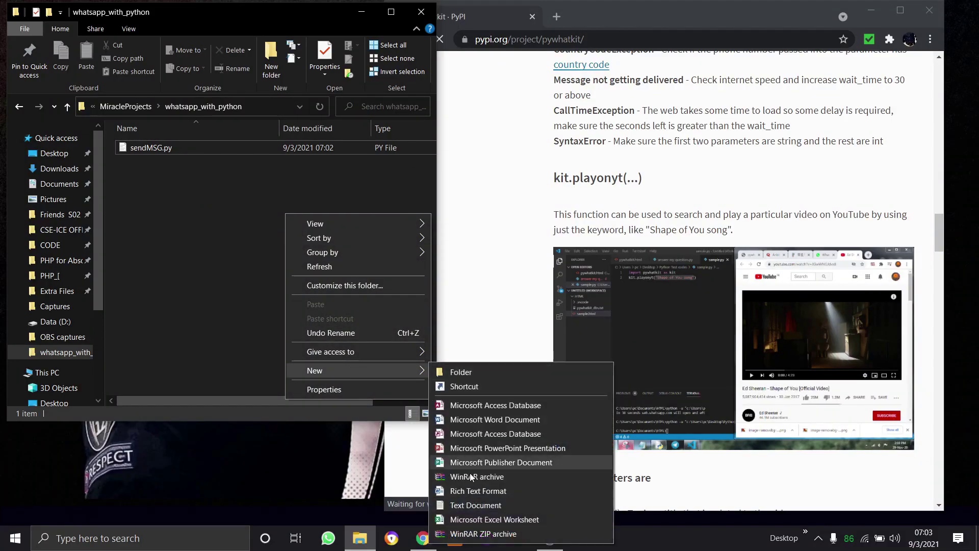
- Create an empty surf.py file beside sendMSG.py in the whatsapp_with_python folder
{"action": "left_click", "coordinate": [479, 505]}
{"action": "type", "text": "surf.py"}
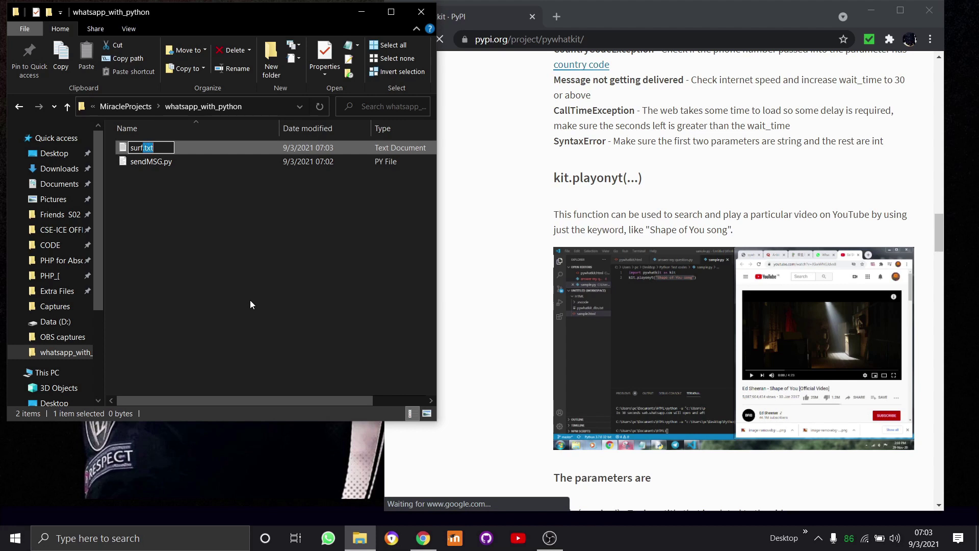
{"action": "key", "text": "Return"}
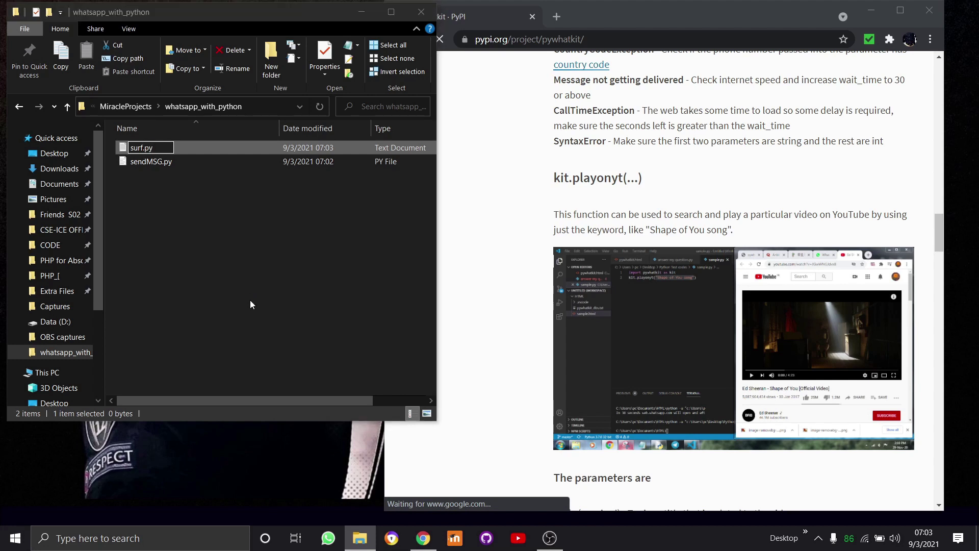
{"action": "key", "text": "Return"}
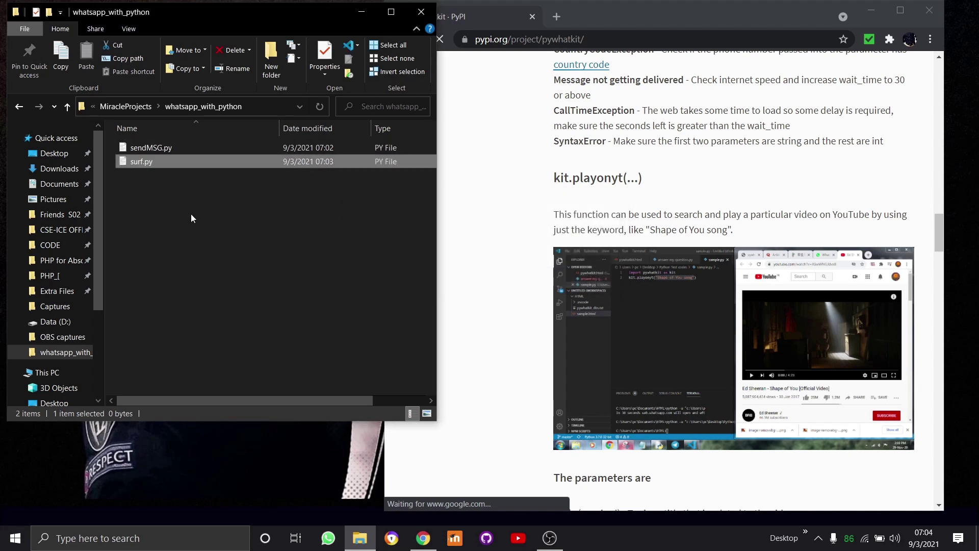
- Open surf.py in VS Code, write 'import pywhatkit as py' on line 1, and save
{"action": "double_click", "coordinate": [186, 163]}
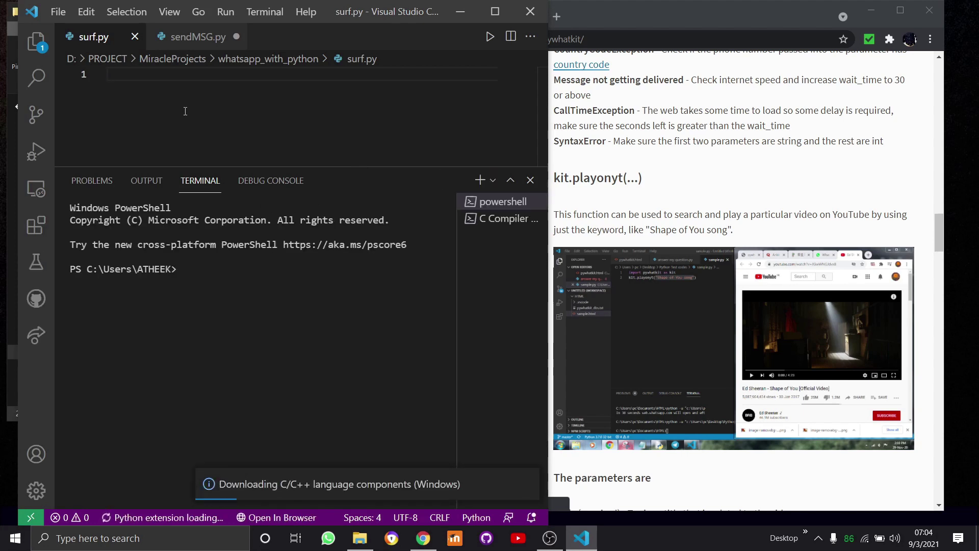
{"action": "type", "text": "impor"}
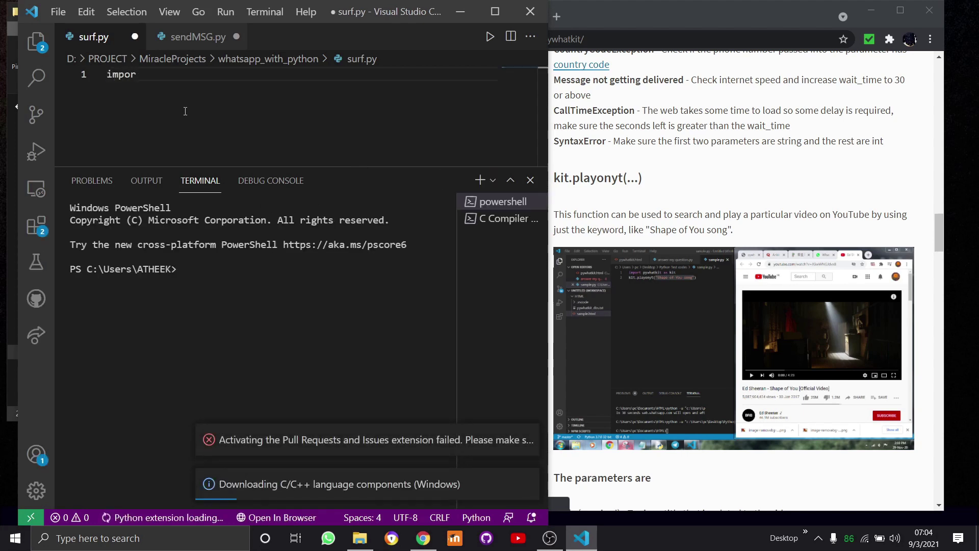
{"action": "type", "text": "t p"}
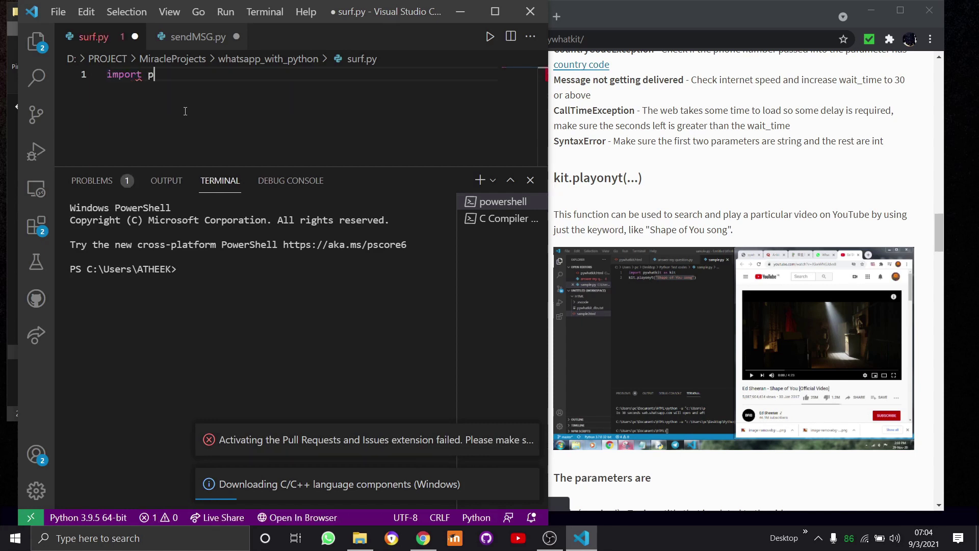
{"action": "type", "text": "ywh"}
{"action": "key", "text": "Return"}
{"action": "type", "text": "atkit a"}
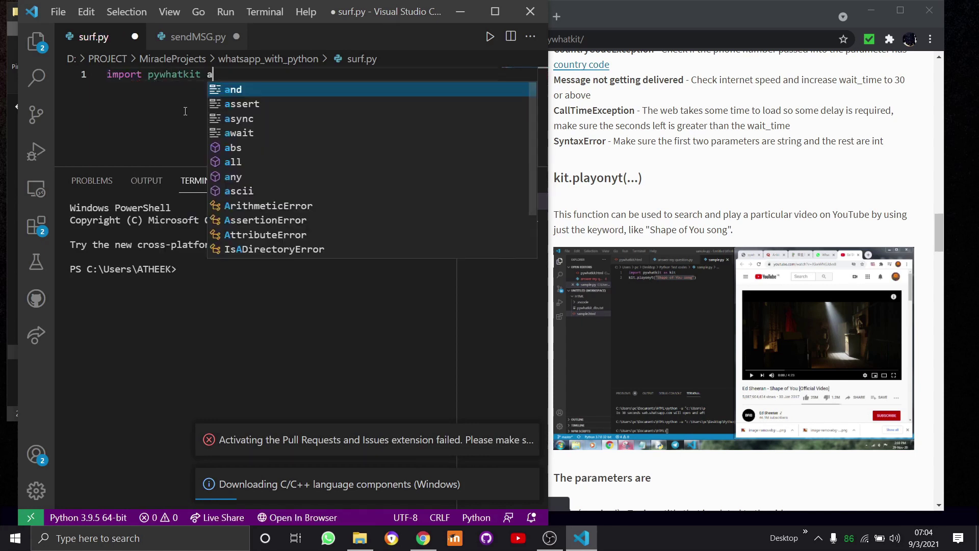
{"action": "type", "text": "s py"}
{"action": "key", "text": "ctrl+s"}
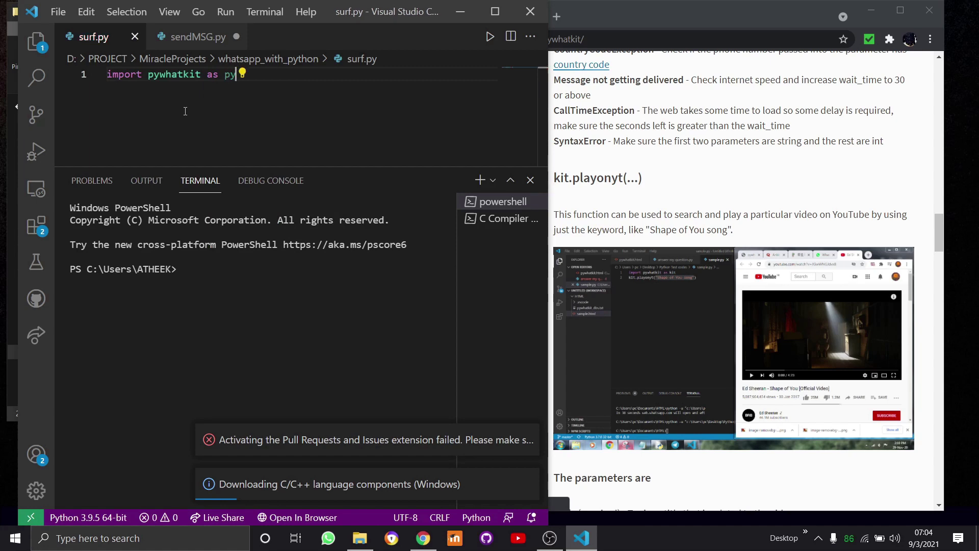
- Open a fresh Chrome window, search 'pywhat', and open the pywhatkit 5.1 PyPI page
{"action": "left_click", "coordinate": [639, 4]}
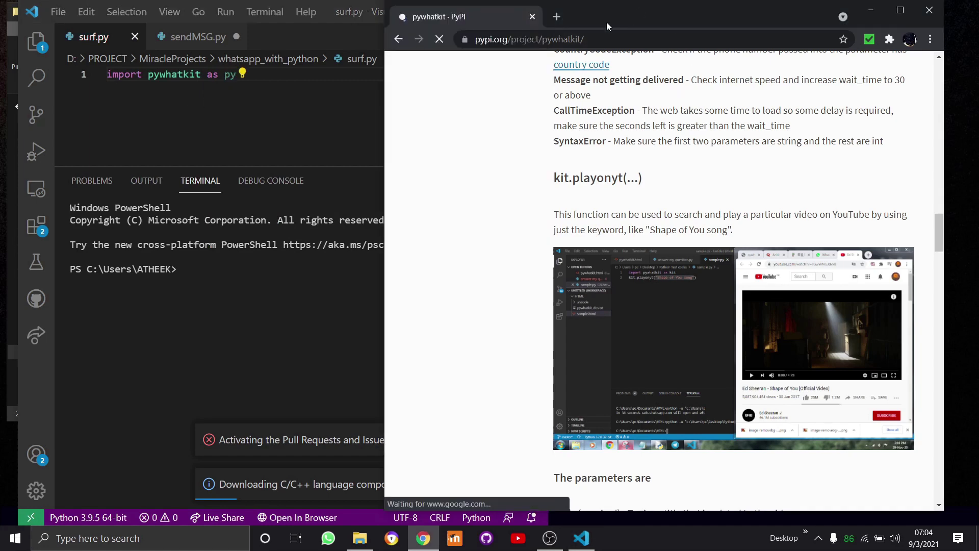
{"action": "left_click", "coordinate": [531, 17]}
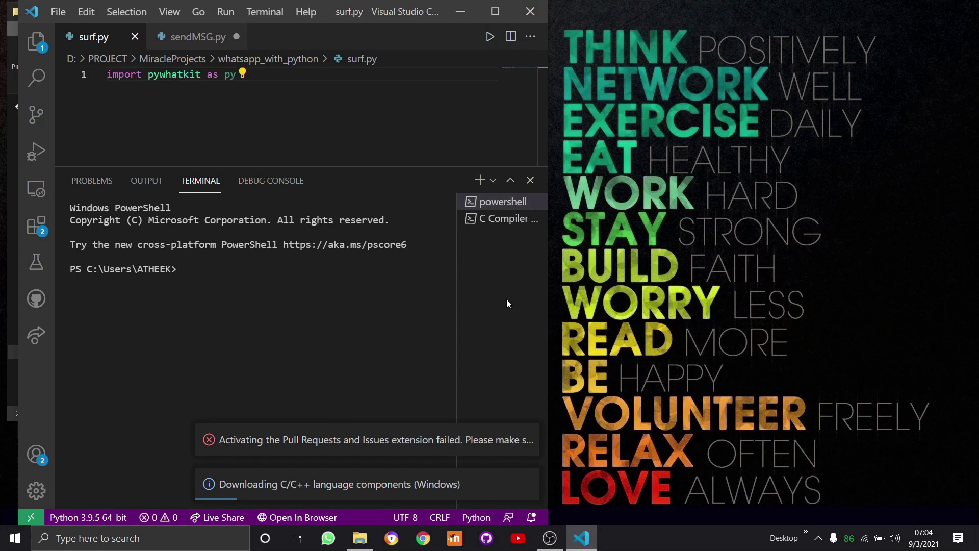
{"action": "left_click", "coordinate": [423, 538]}
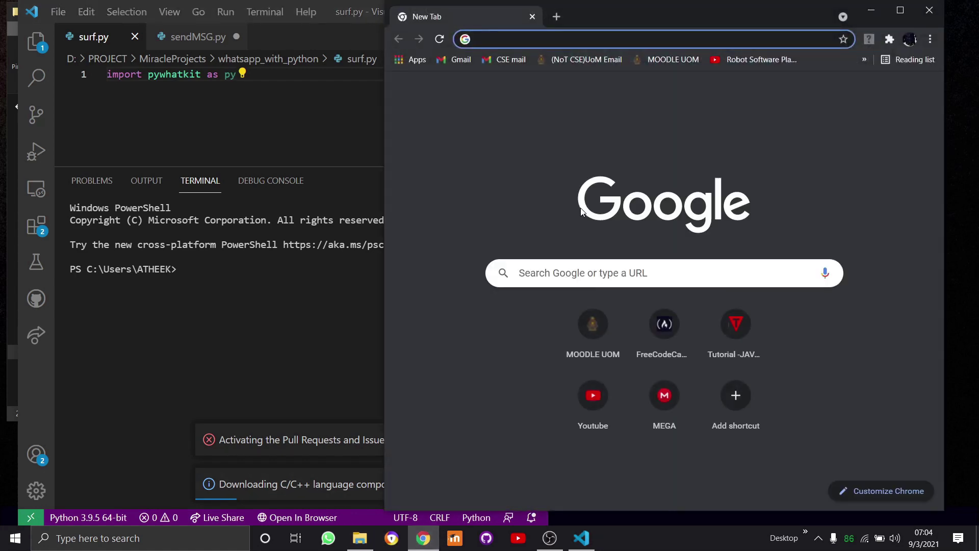
{"action": "type", "text": "pywhat"}
{"action": "key", "text": "Return"}
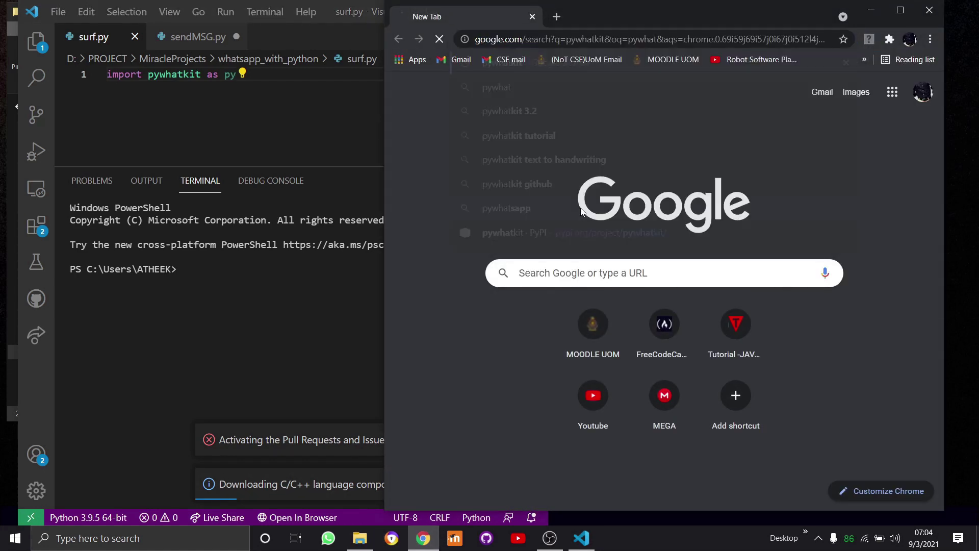
{"action": "left_click", "coordinate": [581, 189]}
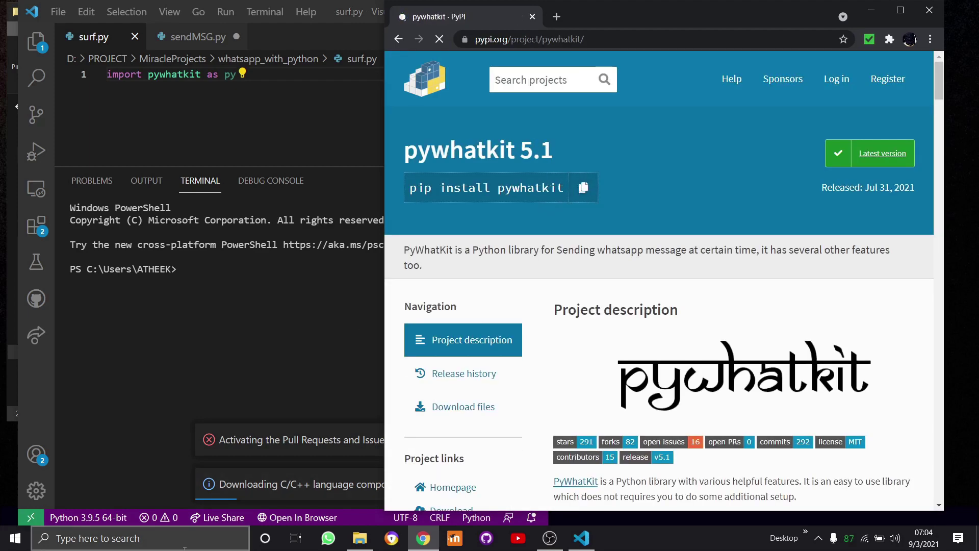
{"action": "left_click", "coordinate": [138, 538]}
{"action": "type", "text": "command"}
- Run 'pip install pywhatkit' in Command Prompt, see requirements already satisfied, then close it
{"action": "key", "text": "Return"}
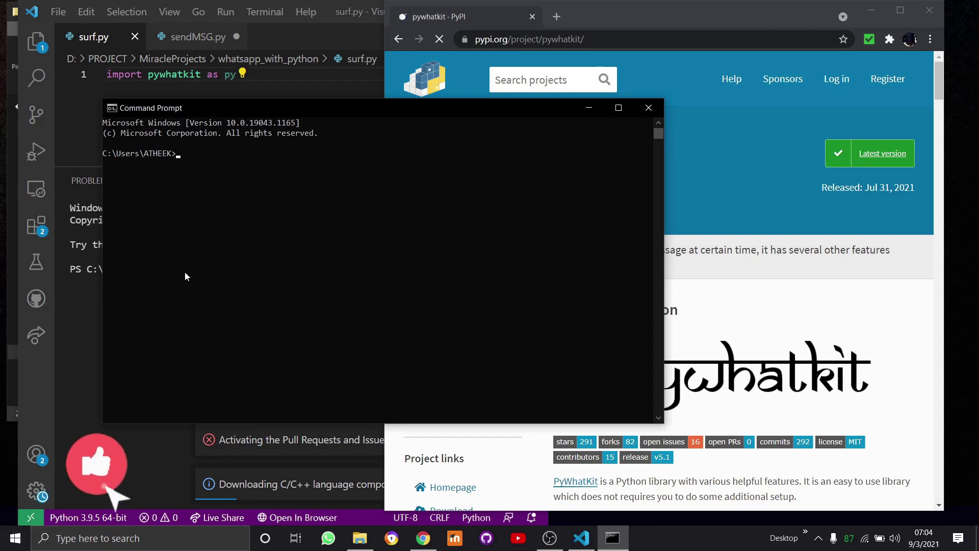
{"action": "type", "text": "pip install pywhatkit"}
{"action": "key", "text": "Return"}
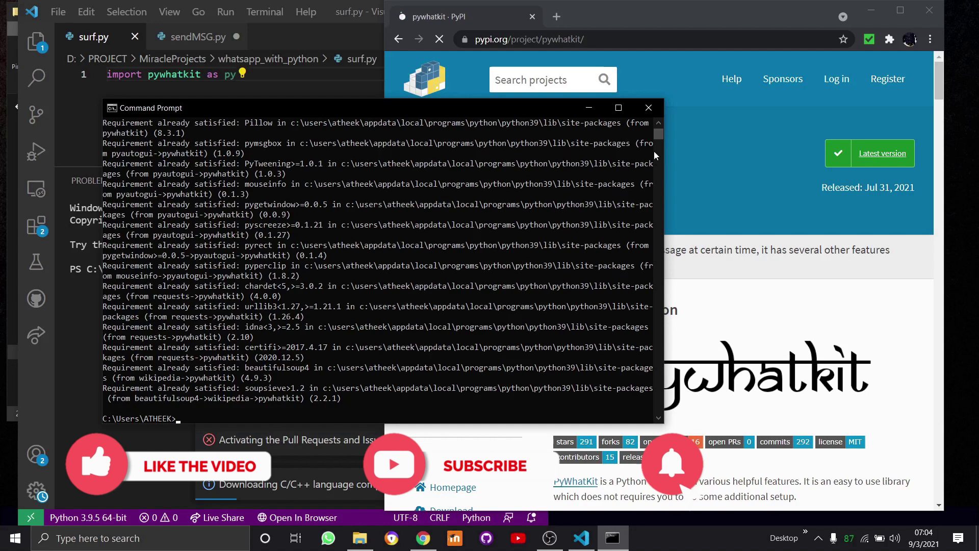
{"action": "left_click", "coordinate": [654, 111]}
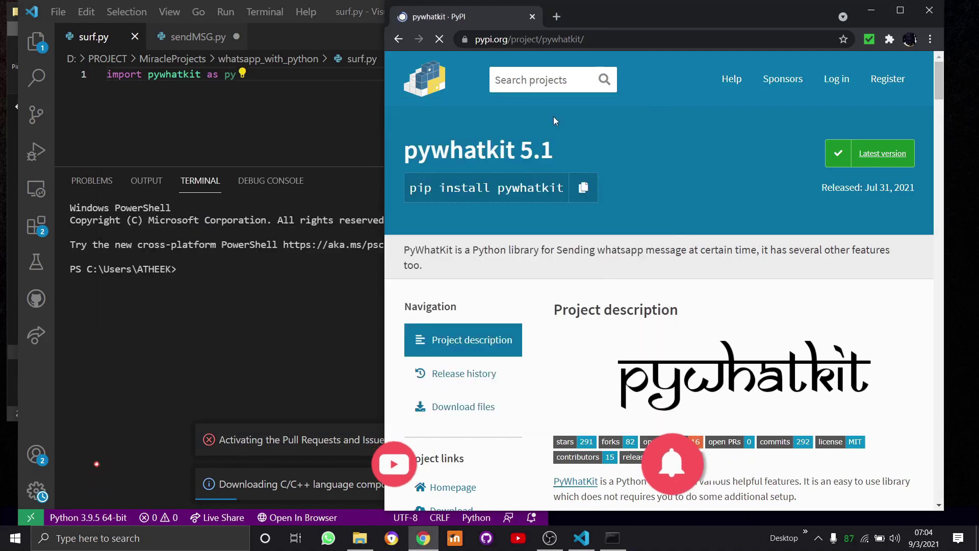
- Close VS Code and reopen surf.py from File Explorer
{"action": "left_click", "coordinate": [250, 74]}
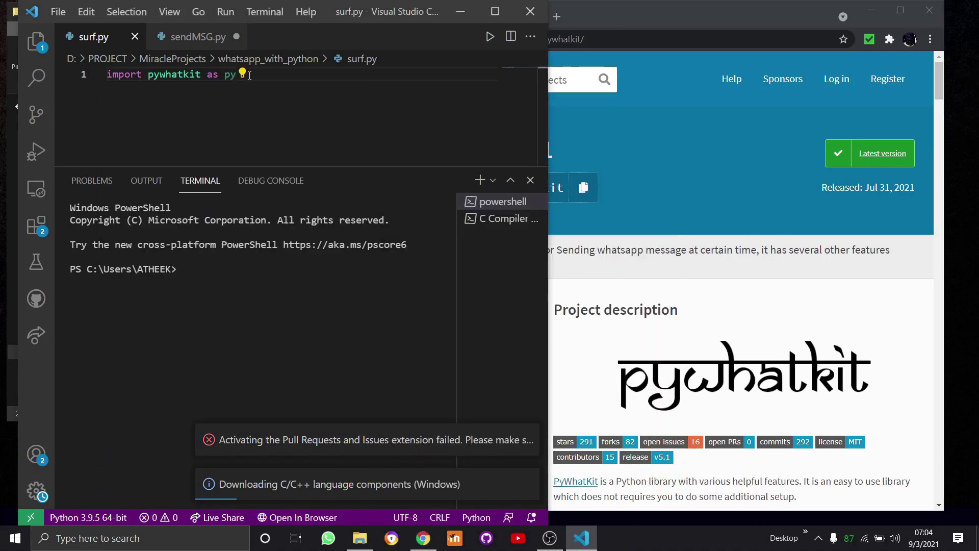
{"action": "left_click", "coordinate": [523, 13]}
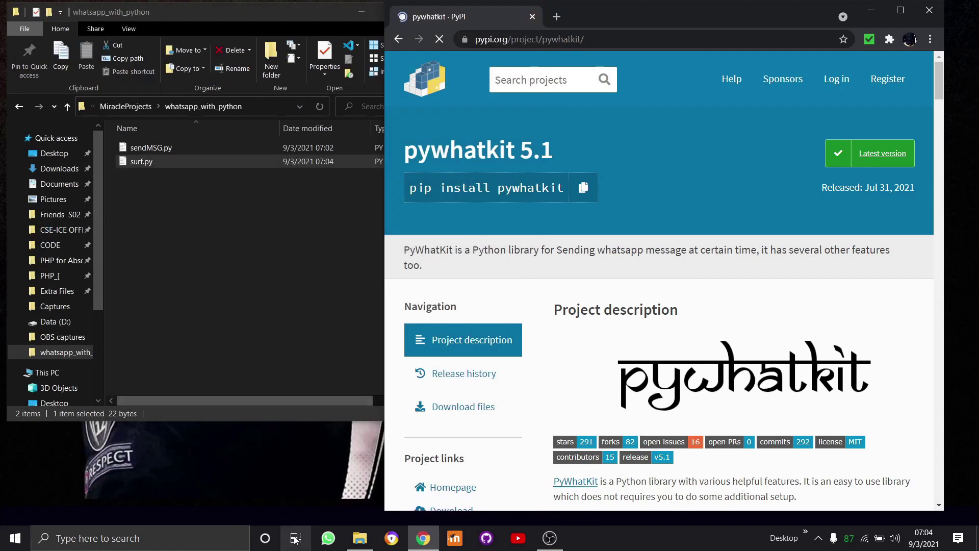
{"action": "left_click", "coordinate": [137, 538]}
{"action": "left_click", "coordinate": [582, 327]}
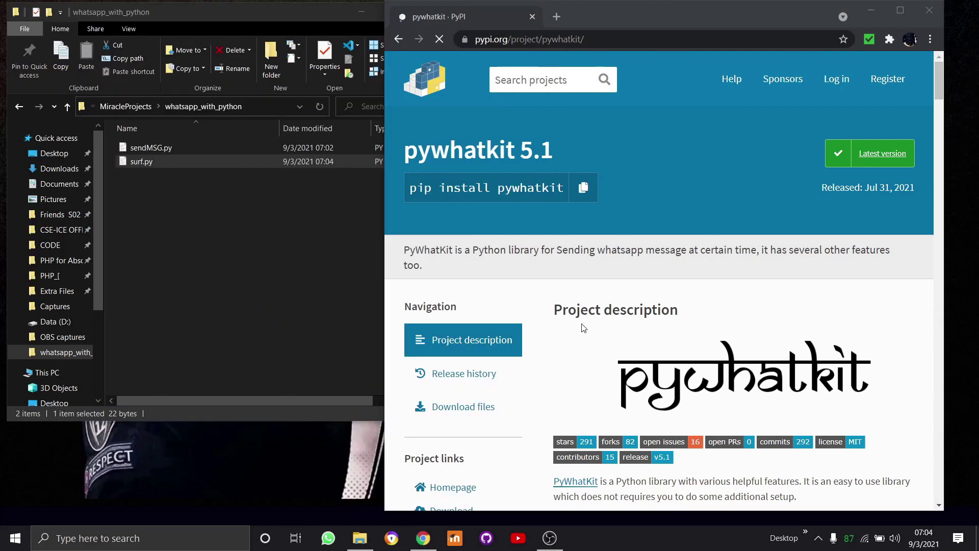
{"action": "double_click", "coordinate": [258, 155]}
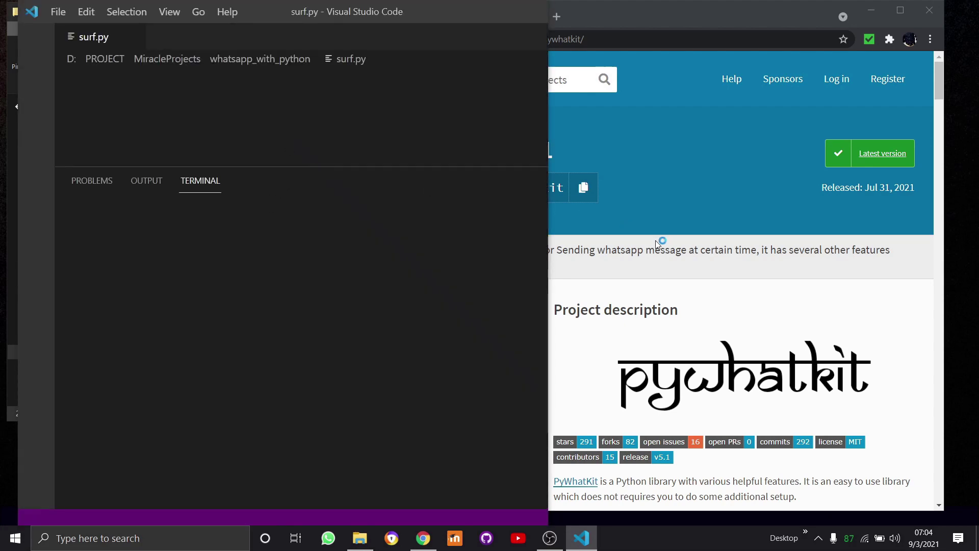
{"action": "scroll", "coordinate": [775, 247], "scroll_direction": "down", "scroll_amount": 2}
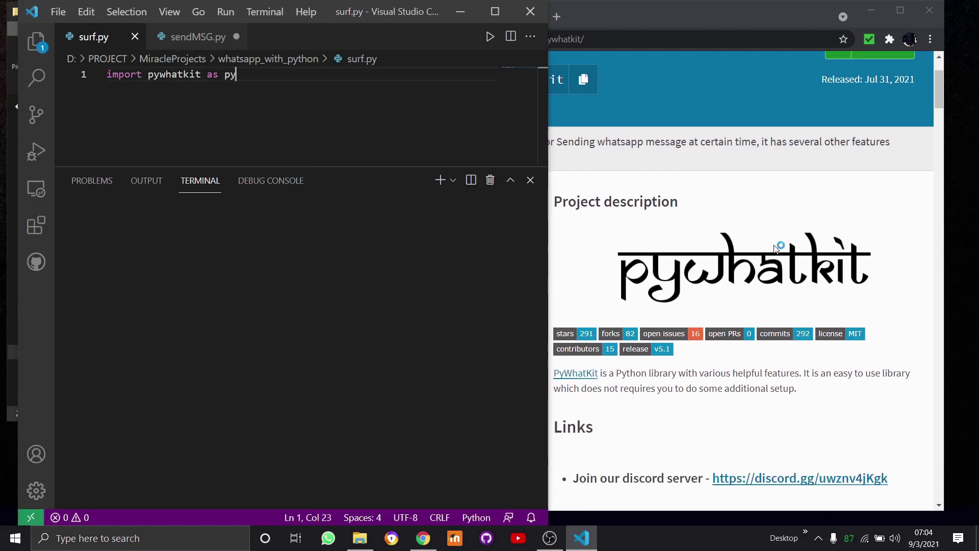
{"action": "scroll", "coordinate": [775, 246], "scroll_direction": "down", "scroll_amount": 4}
{"action": "scroll", "coordinate": [775, 248], "scroll_direction": "down", "scroll_amount": 2}
{"action": "scroll", "coordinate": [776, 247], "scroll_direction": "down", "scroll_amount": 1}
{"action": "scroll", "coordinate": [775, 247], "scroll_direction": "down", "scroll_amount": 1}
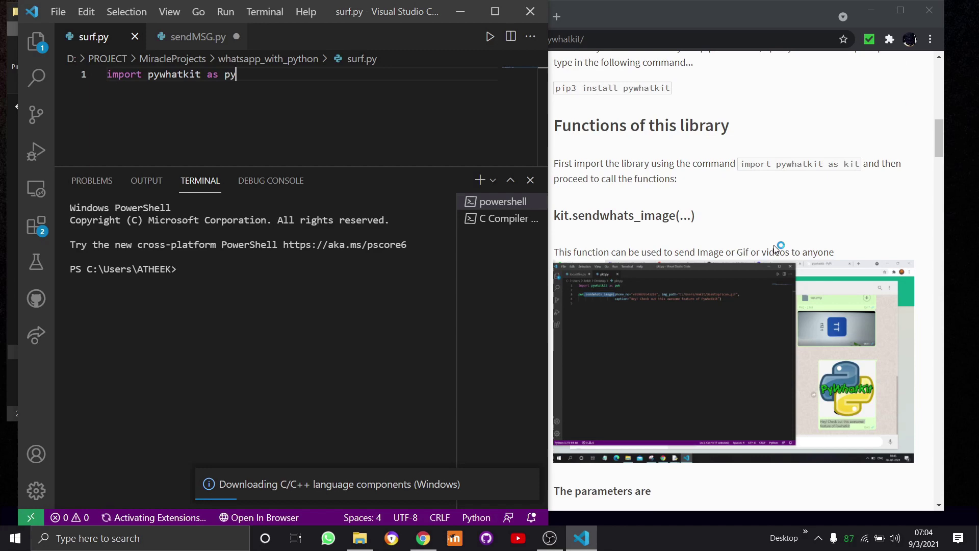
{"action": "scroll", "coordinate": [774, 247], "scroll_direction": "down", "scroll_amount": 3}
{"action": "scroll", "coordinate": [775, 247], "scroll_direction": "down", "scroll_amount": 4}
{"action": "scroll", "coordinate": [773, 248], "scroll_direction": "down", "scroll_amount": 5}
{"action": "scroll", "coordinate": [773, 250], "scroll_direction": "down", "scroll_amount": 1}
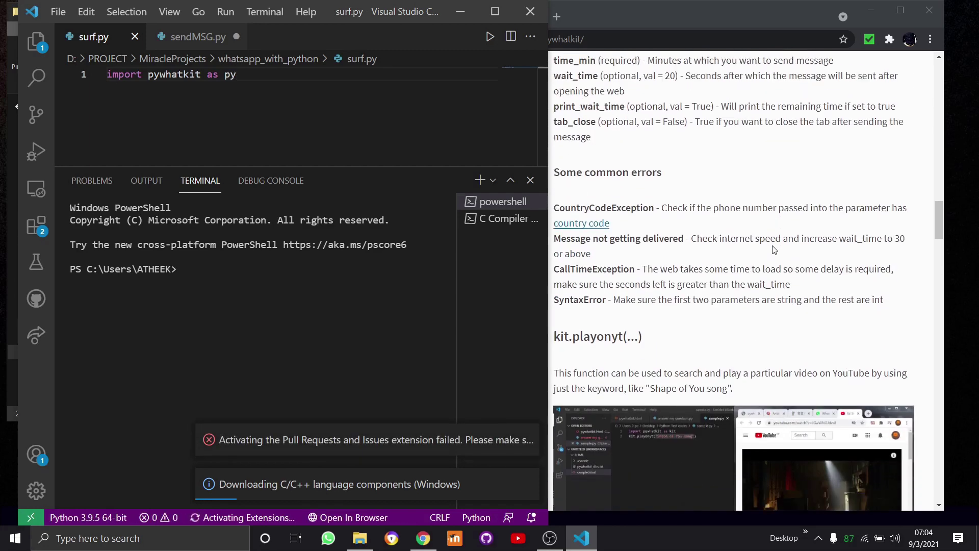
{"action": "scroll", "coordinate": [773, 249], "scroll_direction": "down", "scroll_amount": 2}
{"action": "scroll", "coordinate": [773, 249], "scroll_direction": "down", "scroll_amount": 1}
{"action": "scroll", "coordinate": [773, 249], "scroll_direction": "up", "scroll_amount": 2}
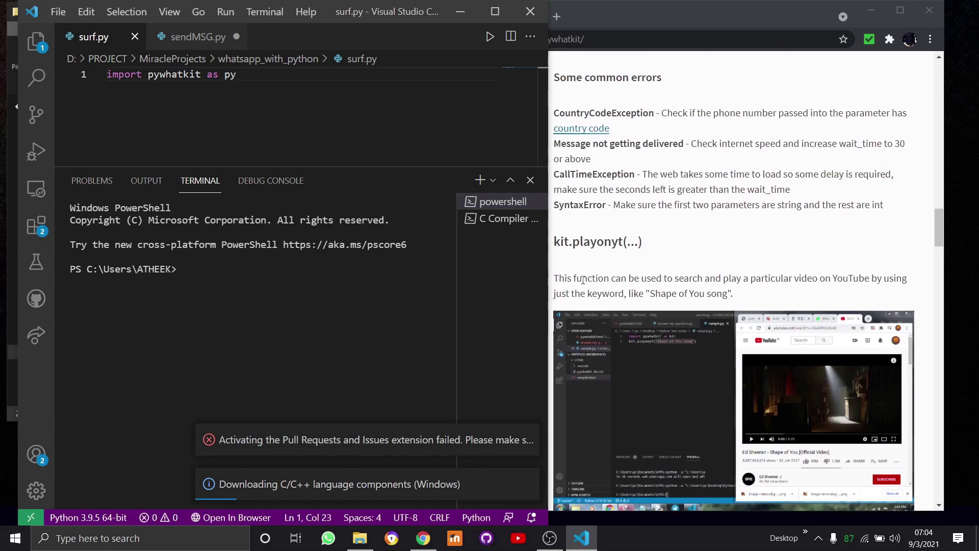
- Read the kit.playonyt description on the pywhatkit PyPI page, then return to the editor
{"action": "left_click_drag", "start_coordinate": [553, 278], "coordinate": [788, 297]}
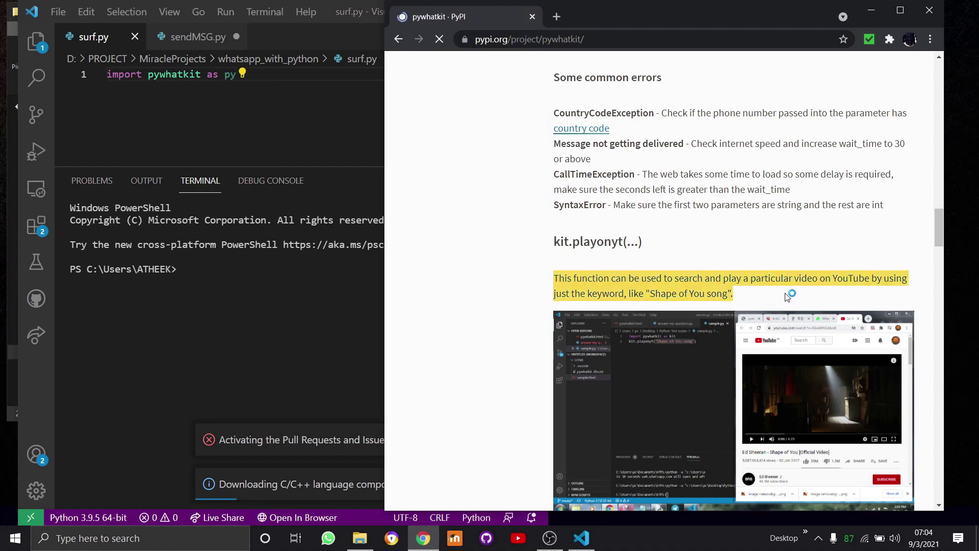
{"action": "left_click", "coordinate": [573, 215]}
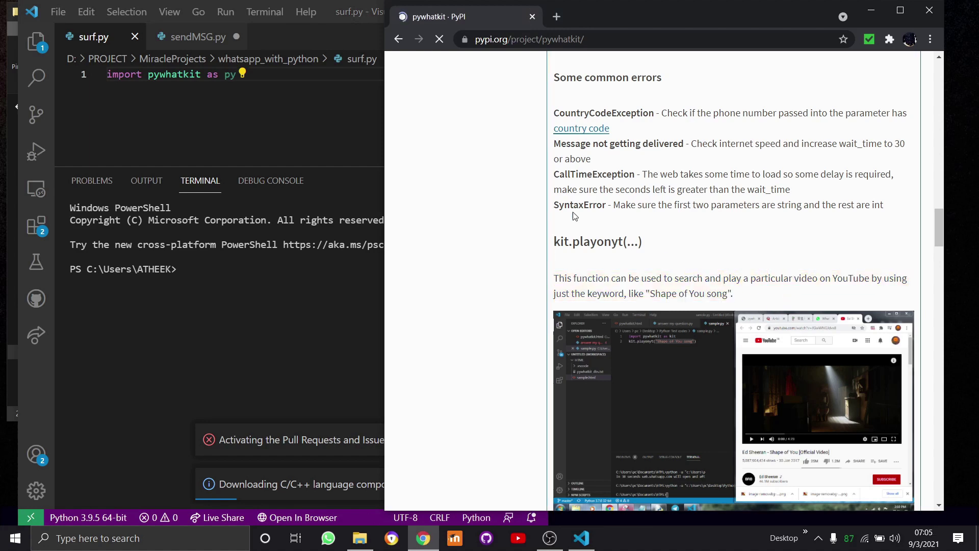
{"action": "left_click", "coordinate": [217, 99]}
- Write py.playonyt("Shape Of You Song") on line 2 of surf.py and save
{"action": "key", "text": "Return"}
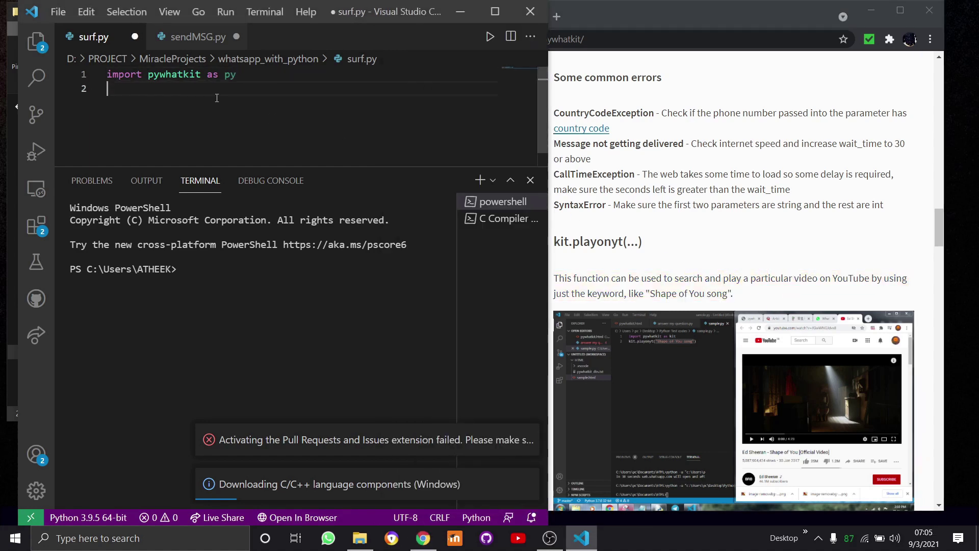
{"action": "type", "text": "py."}
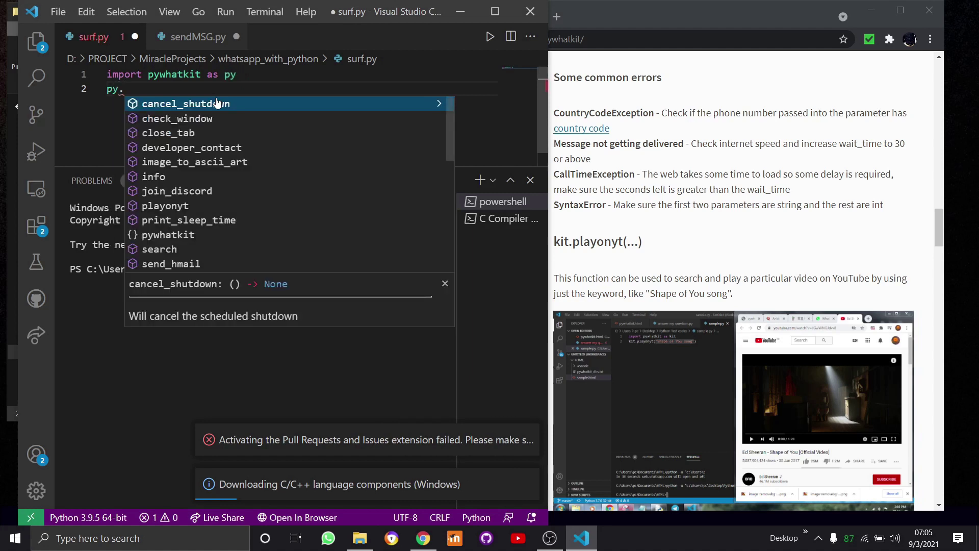
{"action": "key", "text": "Down"}
{"action": "key", "text": "Down"}
{"action": "key", "text": "Down"}
{"action": "key", "text": "Down"}
{"action": "key", "text": "Down"}
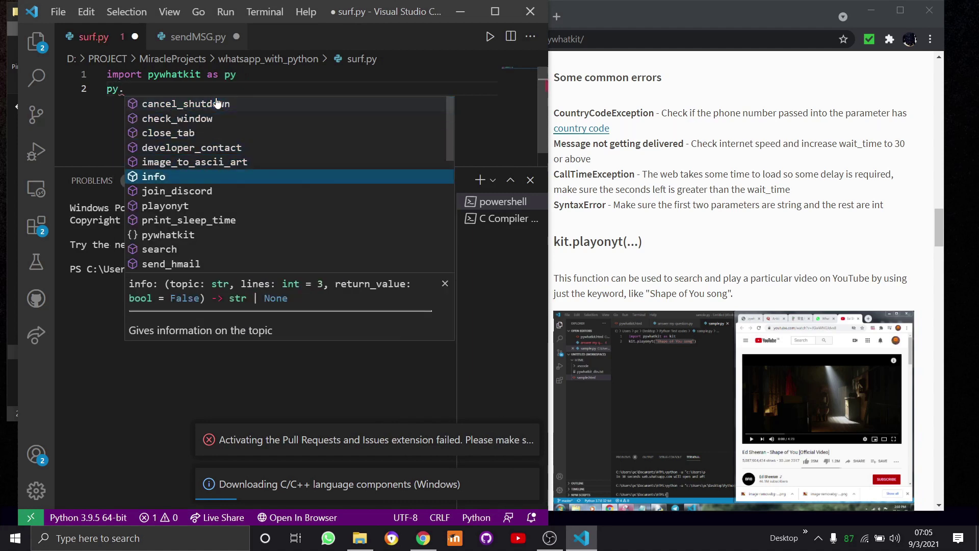
{"action": "key", "text": "Down"}
{"action": "key", "text": "Down"}
{"action": "key", "text": "Return"}
{"action": "type", "text": "("}
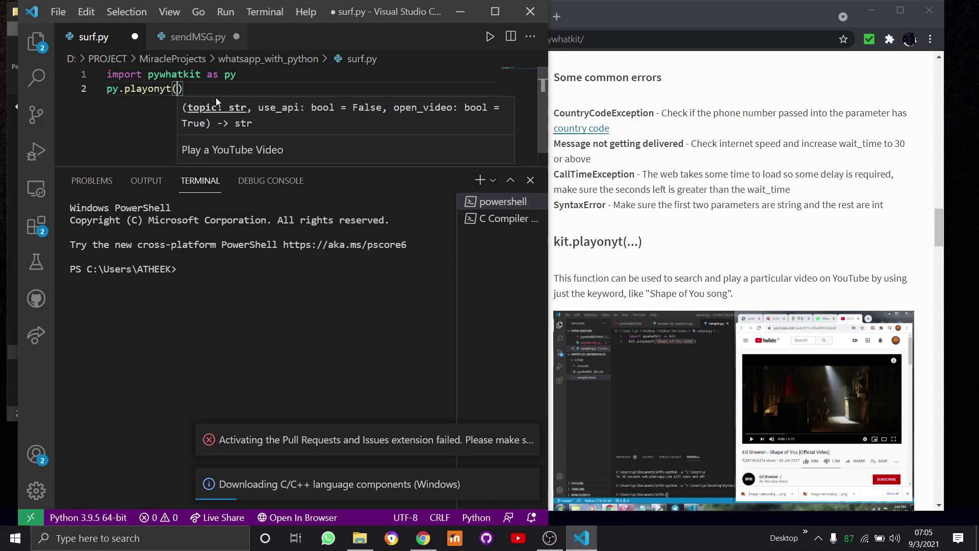
{"action": "type", "text": "\""}
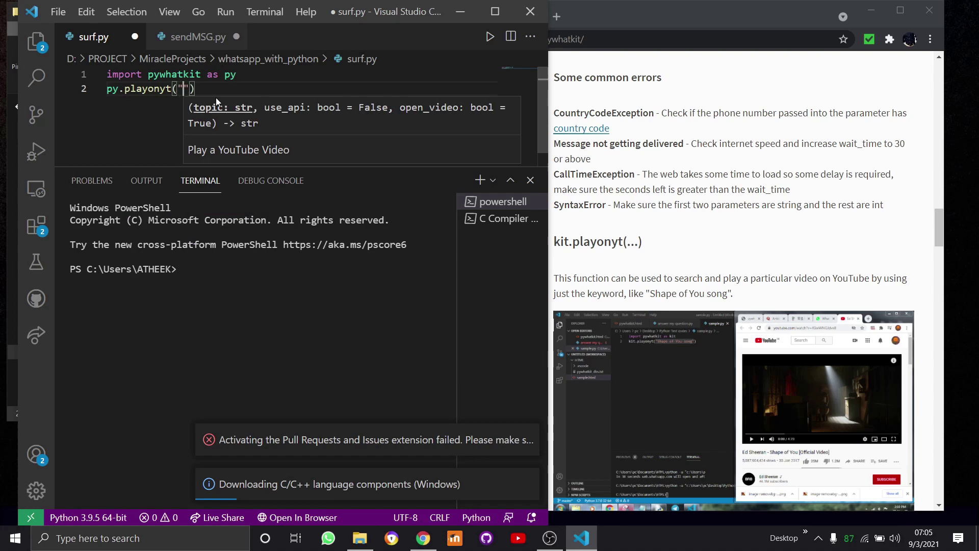
{"action": "type", "text": "Shape Of "}
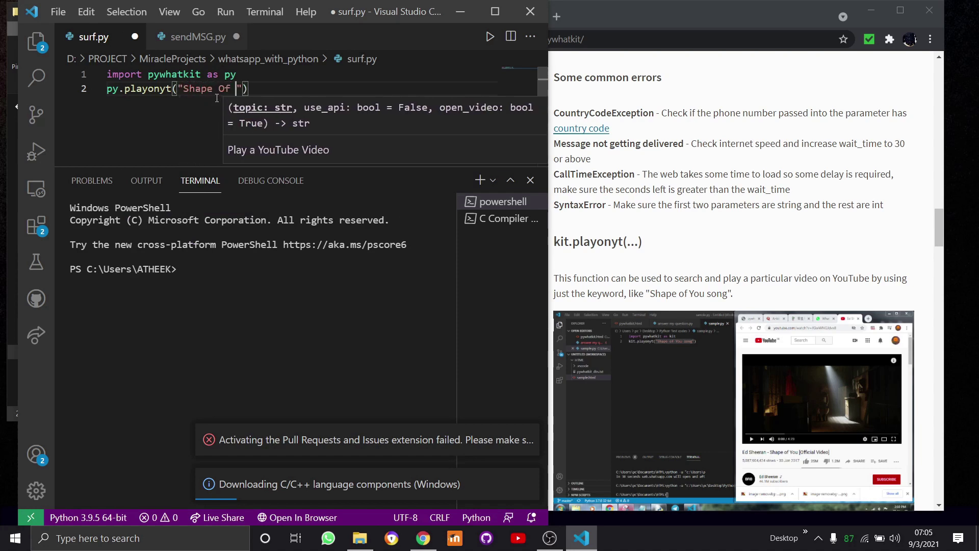
{"action": "type", "text": "You "}
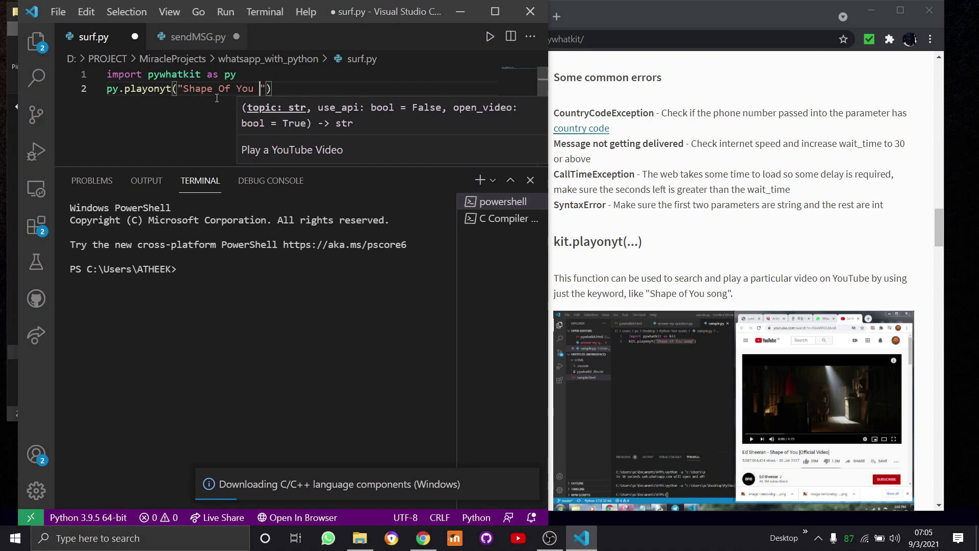
{"action": "type", "text": "Song"}
{"action": "key", "text": "ctrl+s"}
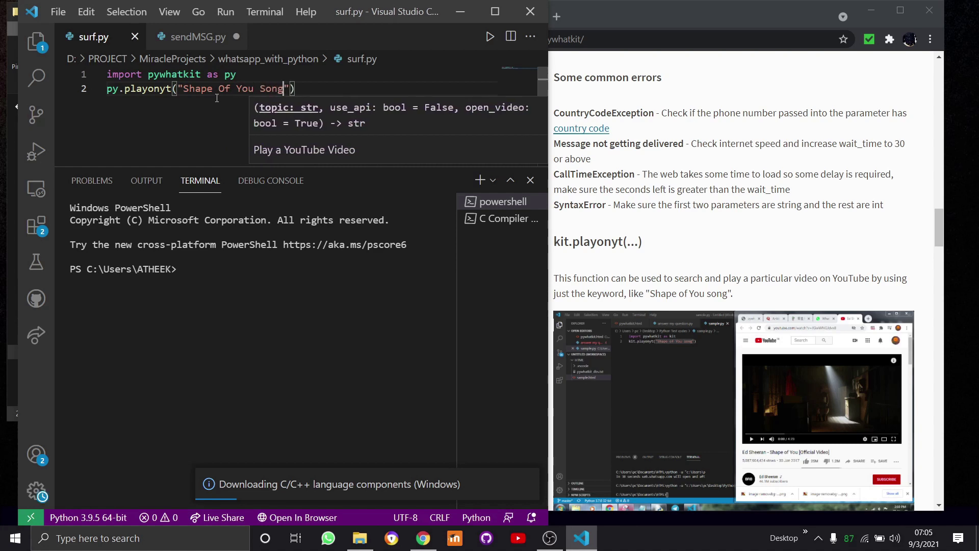
{"action": "scroll", "coordinate": [641, 229], "scroll_direction": "down", "scroll_amount": 1}
{"action": "scroll", "coordinate": [642, 230], "scroll_direction": "down", "scroll_amount": 2}
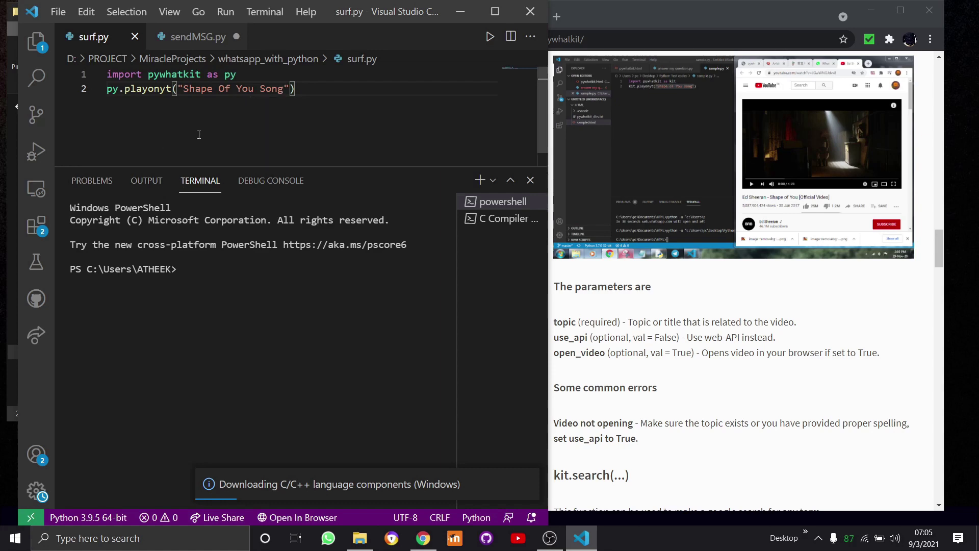
{"action": "right_click", "coordinate": [201, 145]}
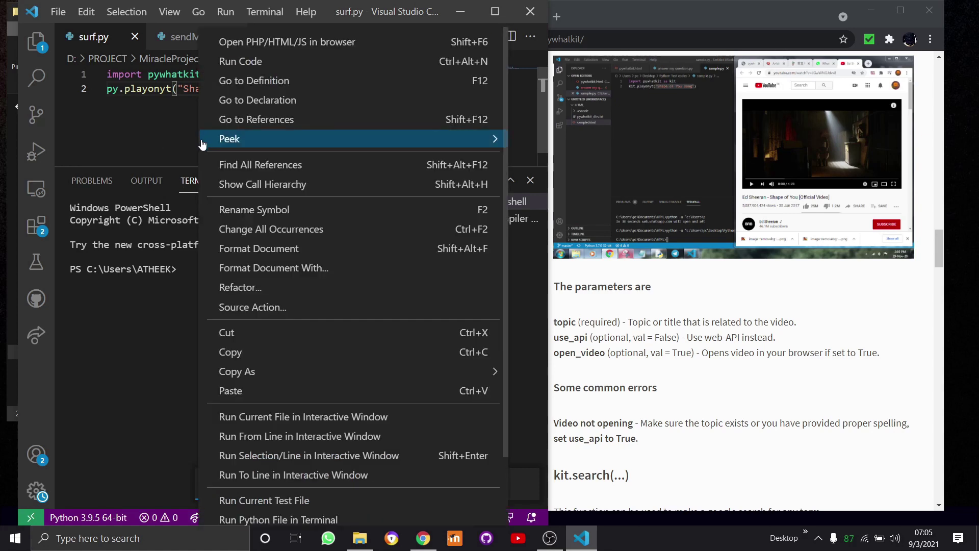
- Run surf.py to open Shape of You on YouTube, then return to the PyPI tab
{"action": "left_click", "coordinate": [253, 68]}
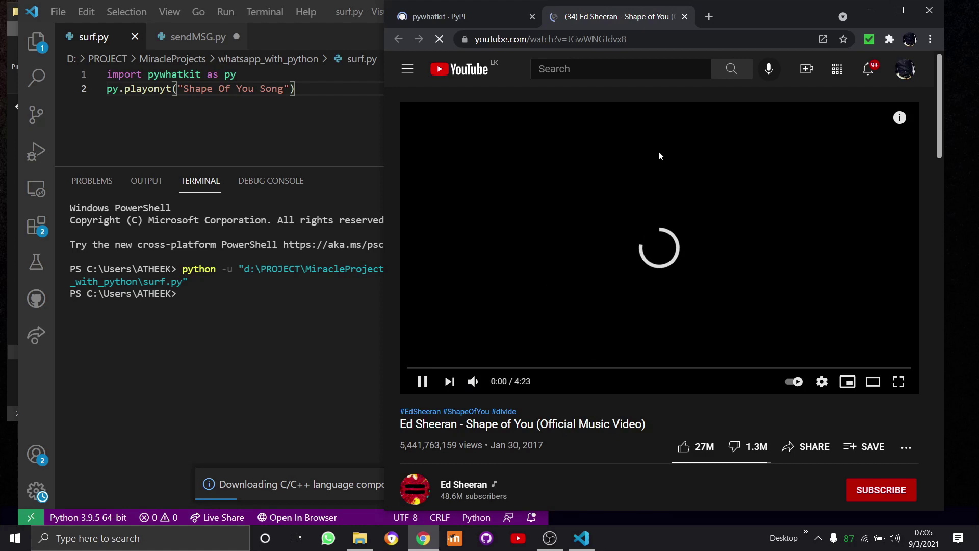
{"action": "key", "text": "ctrl+Tab"}
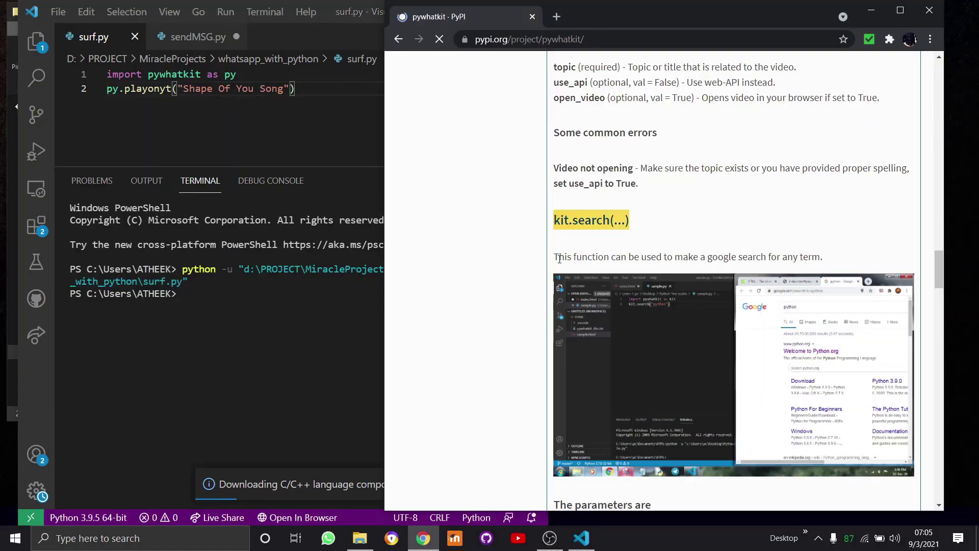
- Write py.search("Python Interpreter") on line 3 of surf.py and save
{"action": "left_click_drag", "start_coordinate": [555, 256], "coordinate": [856, 267]}
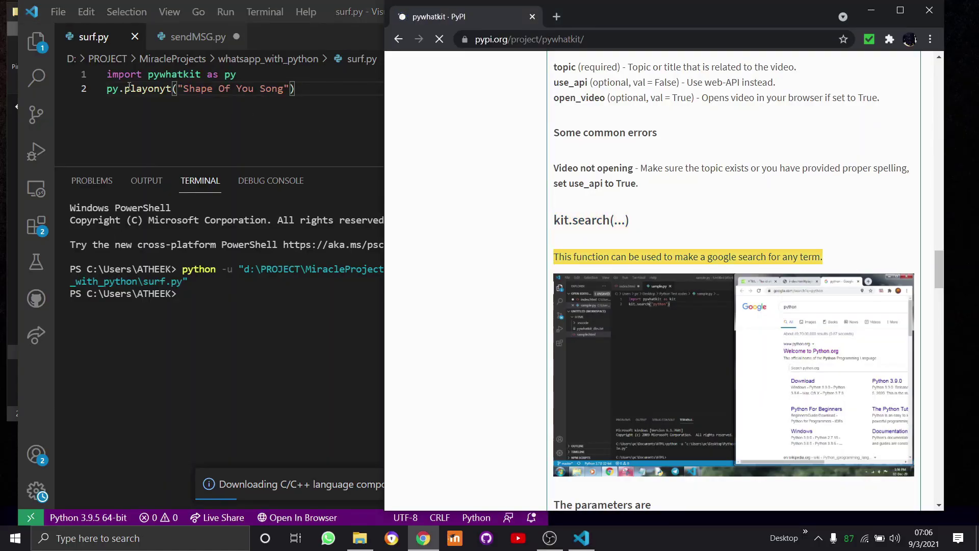
{"action": "left_click", "coordinate": [203, 117]}
{"action": "key", "text": "Return"}
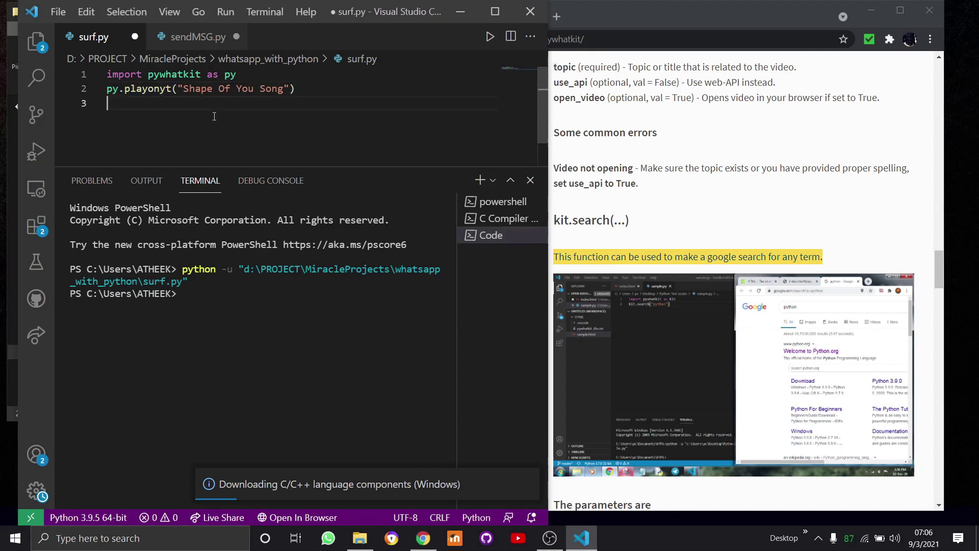
{"action": "type", "text": "py.sea"}
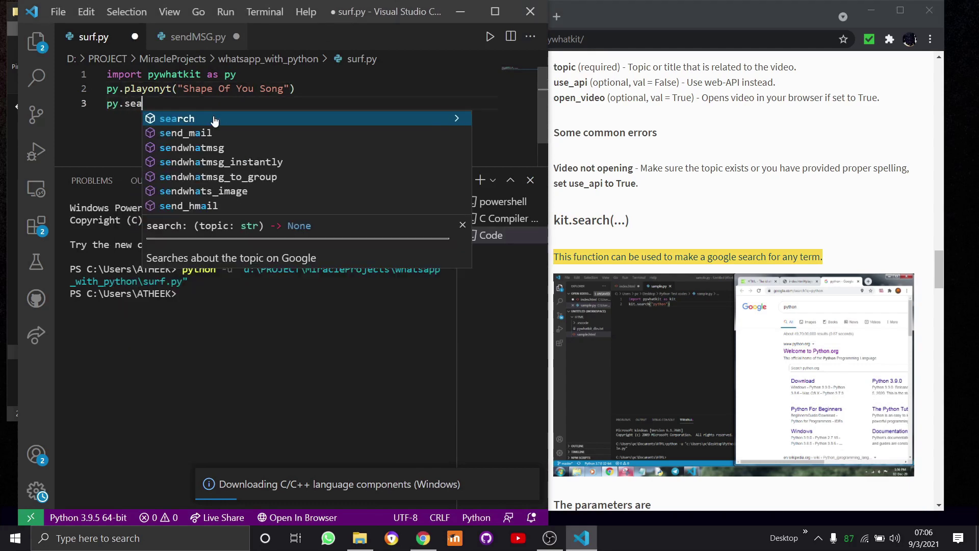
{"action": "type", "text": "rch("}
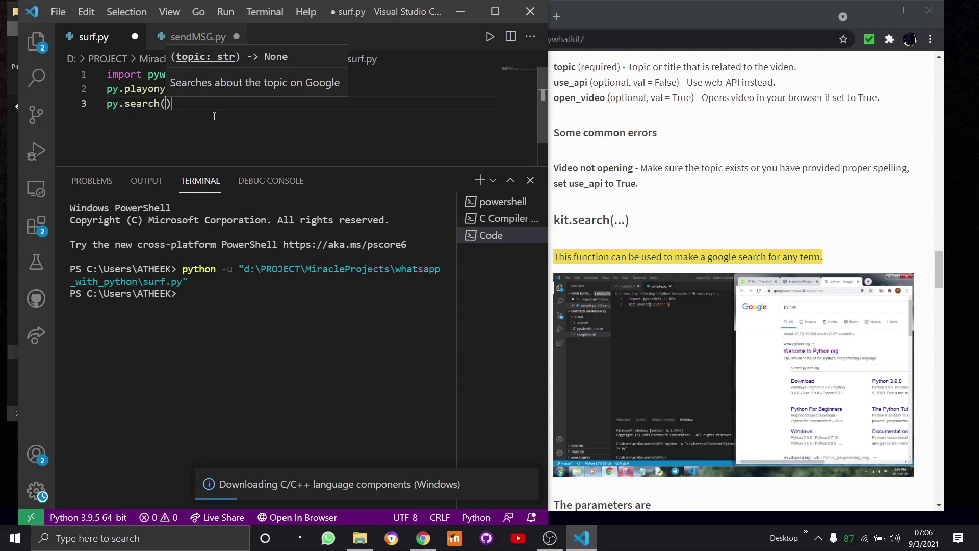
{"action": "type", "text": "\""}
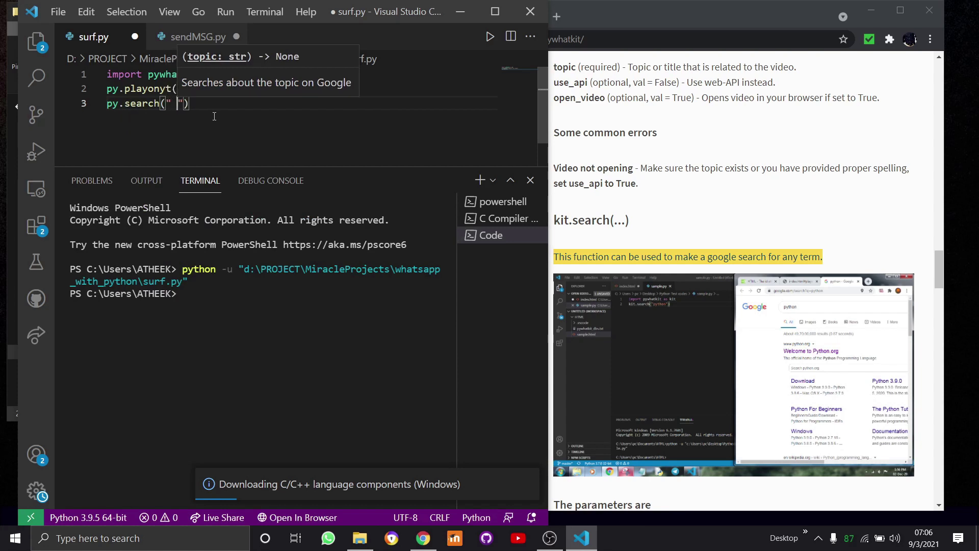
{"action": "key", "text": "BackSpace"}
{"action": "type", "text": "P"}
{"action": "type", "text": "ython"}
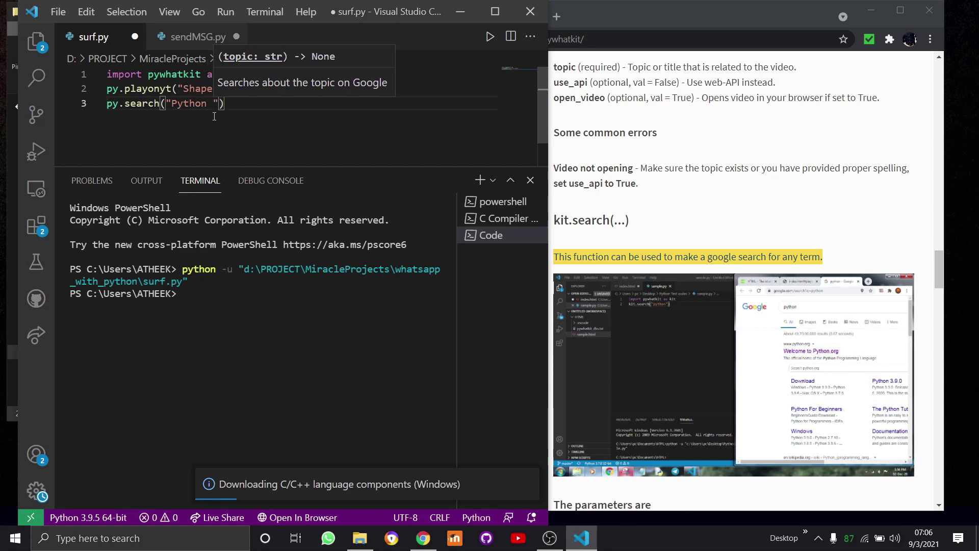
{"action": "type", "text": " Interpret"}
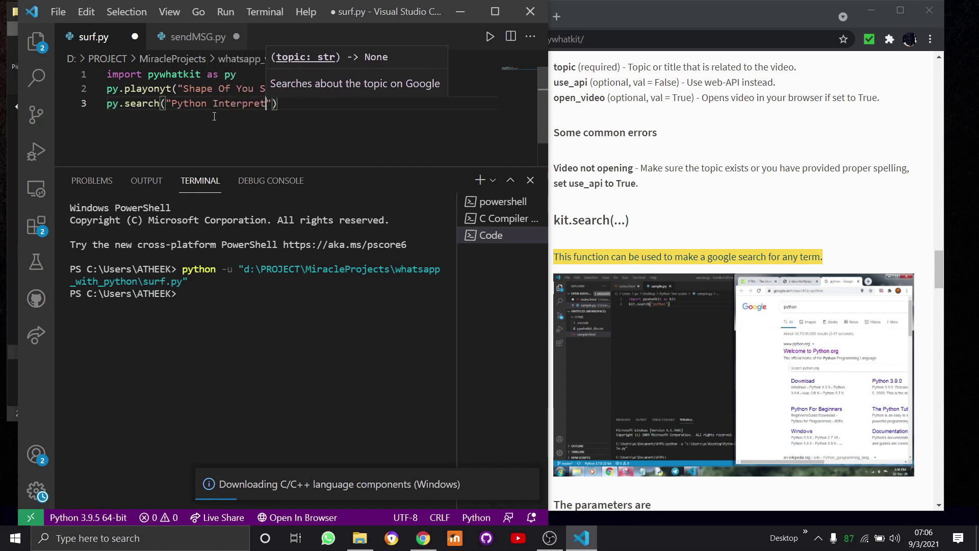
{"action": "type", "text": "er"}
{"action": "key", "text": "BackSpace"}
{"action": "key", "text": "ctrl+s"}
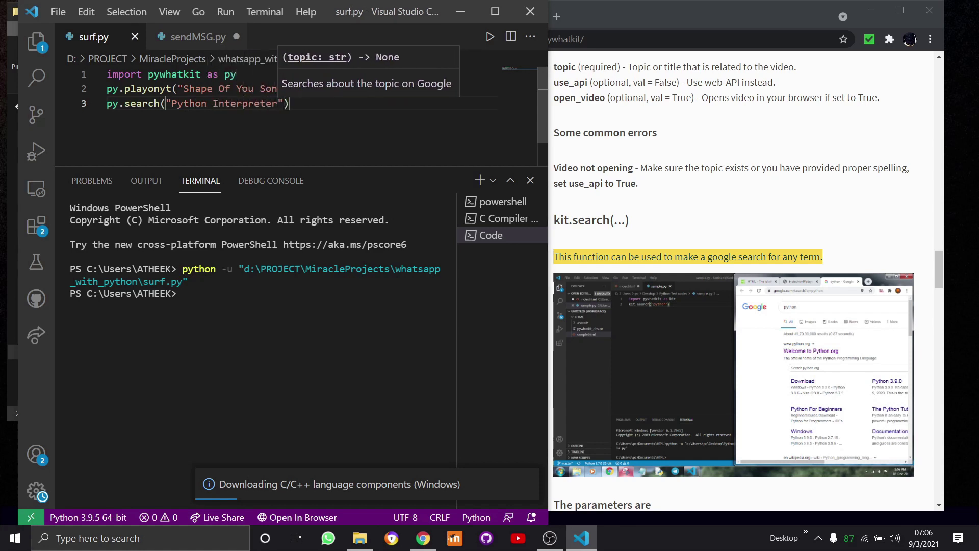
- Comment out the py.playonyt line on line 2
{"action": "key", "text": "Up"}
{"action": "key", "text": "End"}
{"action": "key", "text": "ctrl+slash"}
- Run surf.py to open a Google search for 'Python Interpreter', then read the kit.info docs
{"action": "right_click", "coordinate": [253, 110]}
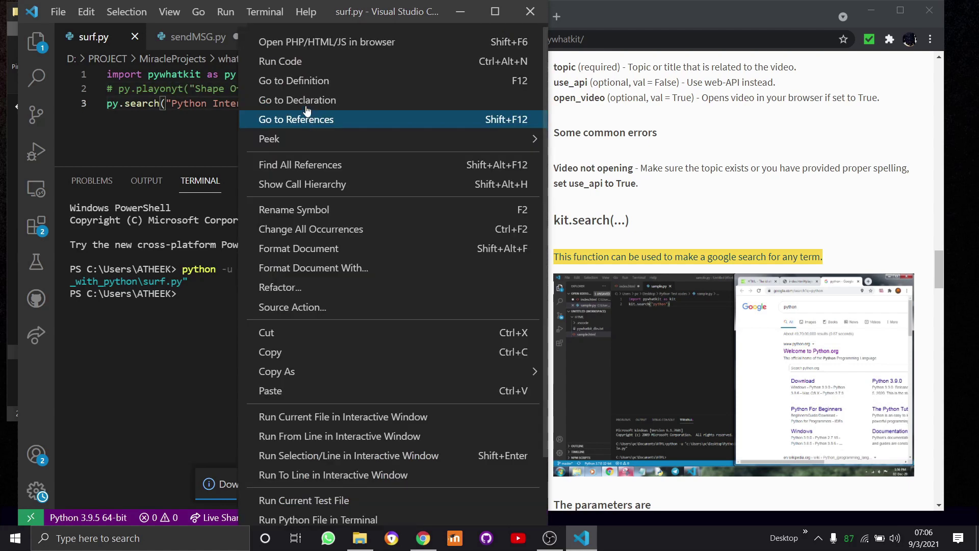
{"action": "left_click", "coordinate": [285, 60]}
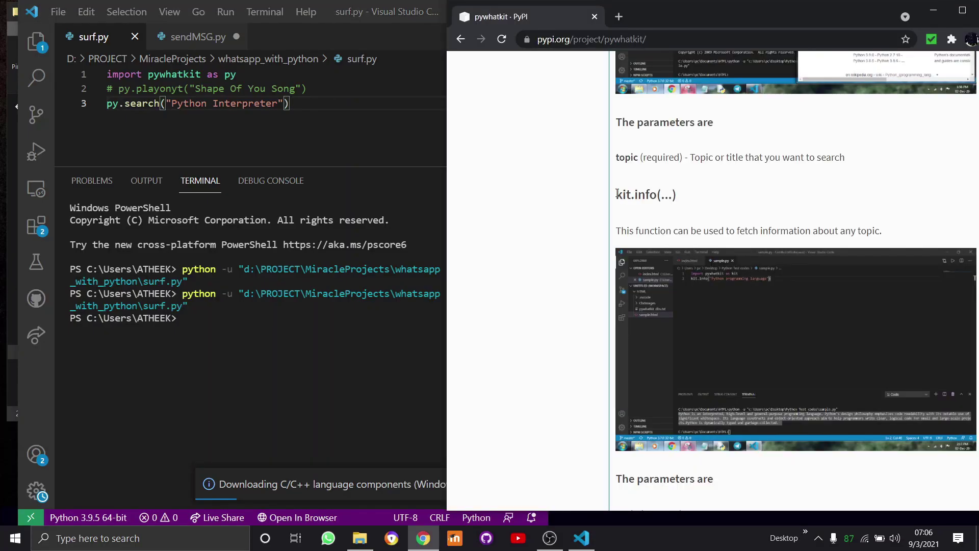
{"action": "left_click_drag", "start_coordinate": [617, 194], "coordinate": [667, 196]}
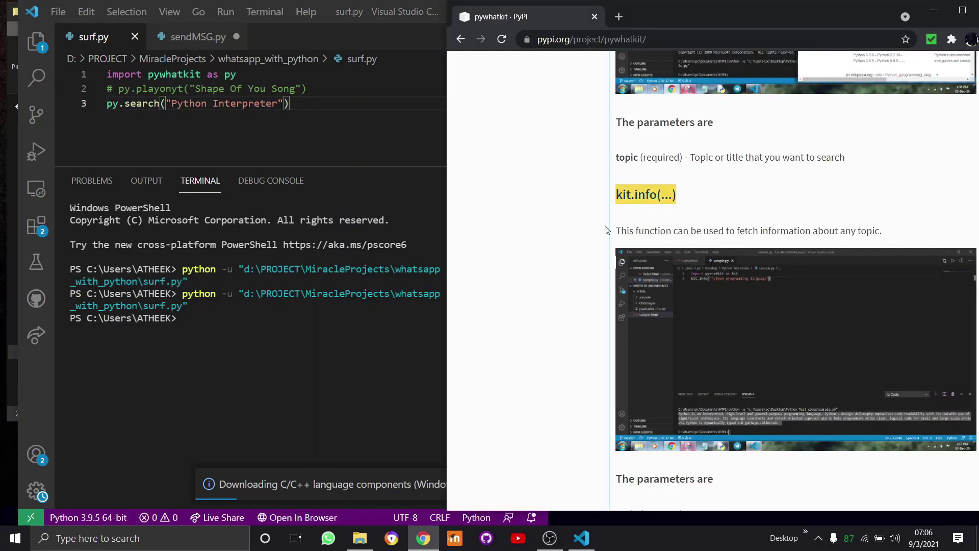
{"action": "left_click_drag", "start_coordinate": [606, 230], "coordinate": [863, 231]}
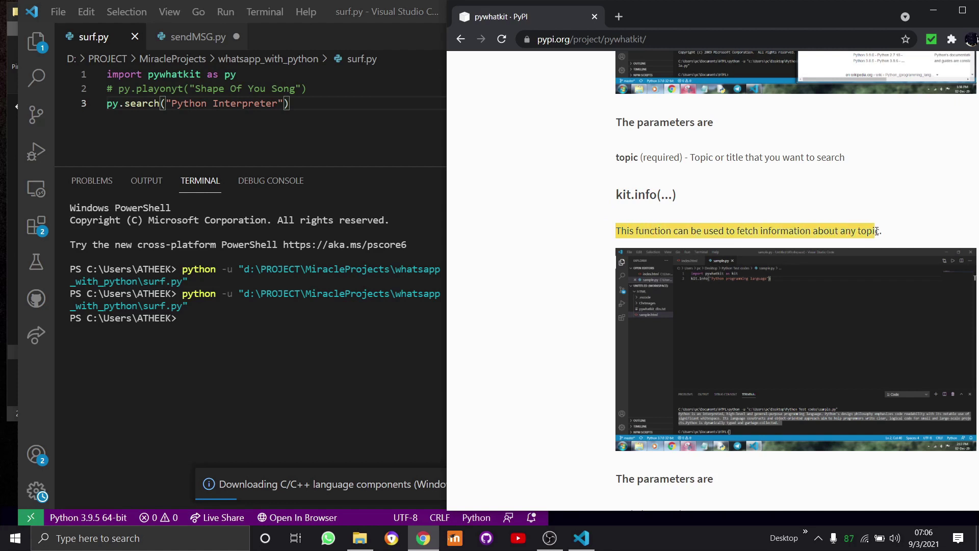
{"action": "left_click", "coordinate": [236, 122]}
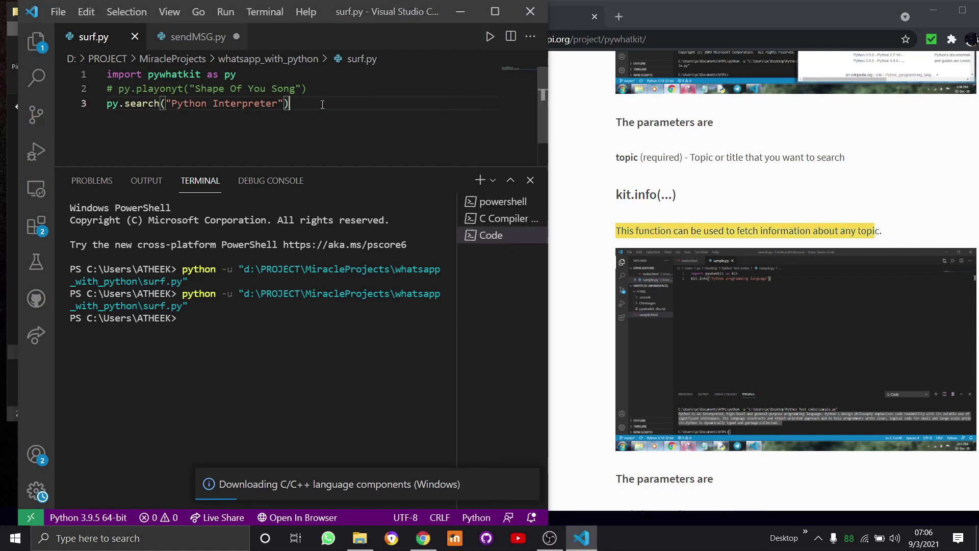
- Comment out the search line and add py.info("Python") below it
{"action": "key", "text": "ctrl+slash"}
{"action": "key", "text": "Return"}
{"action": "type", "text": "py."}
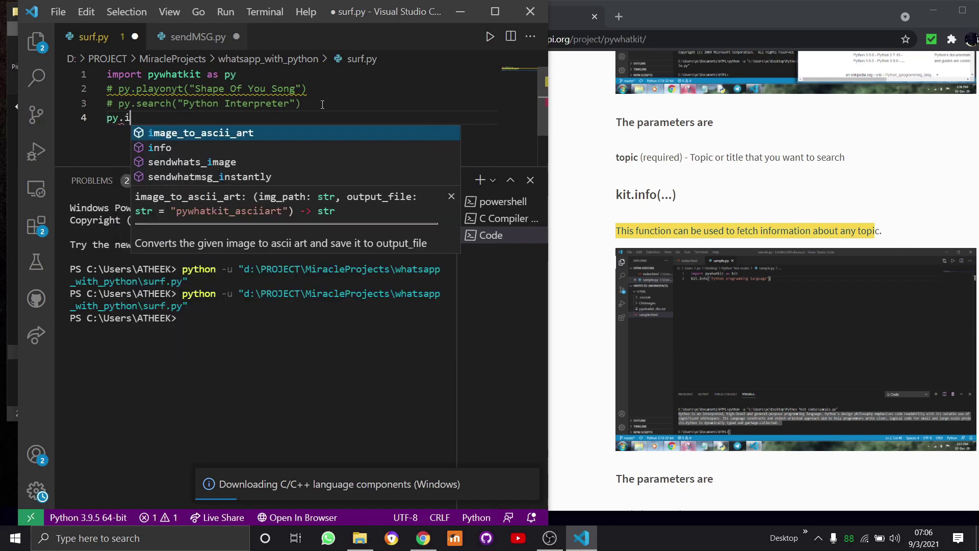
{"action": "type", "text": "info"}
{"action": "key", "text": "Escape"}
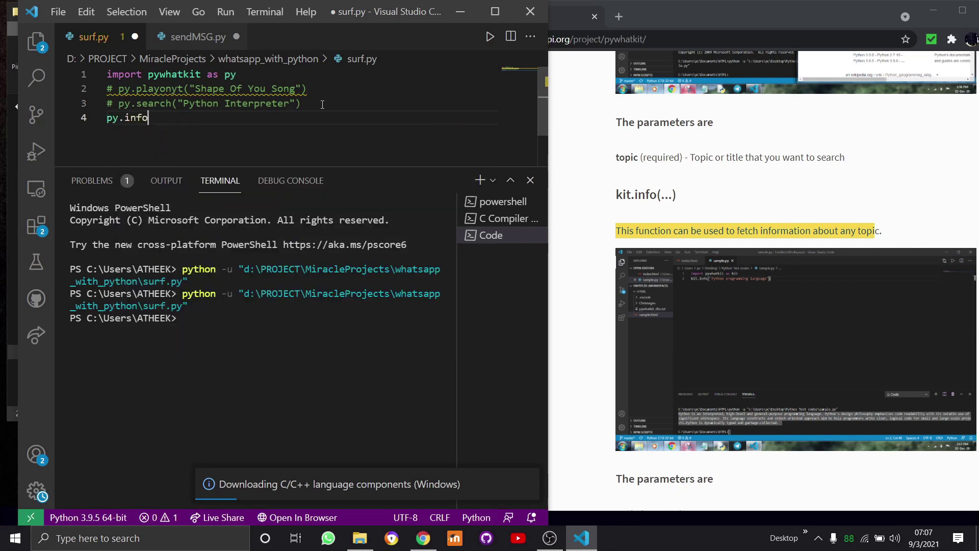
{"action": "type", "text": "("}
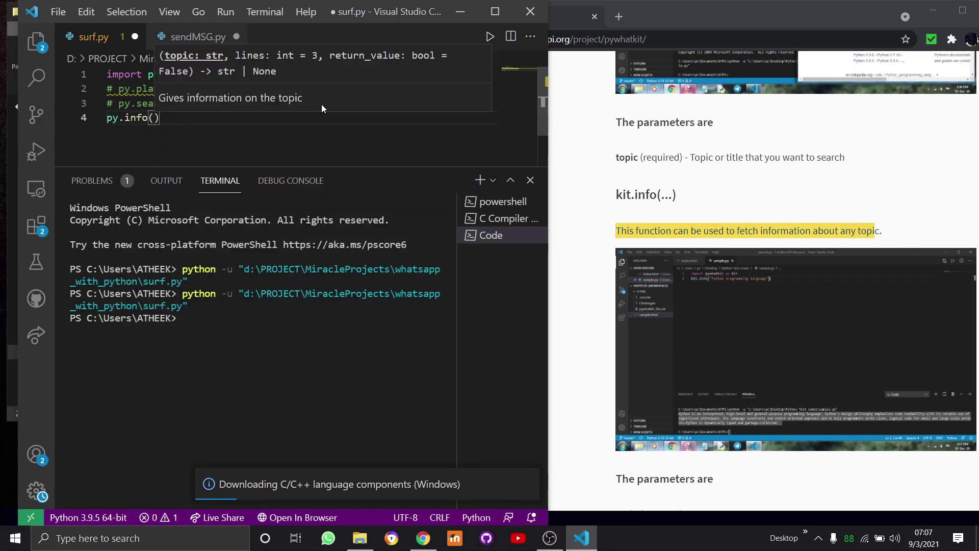
{"action": "type", "text": ")"}
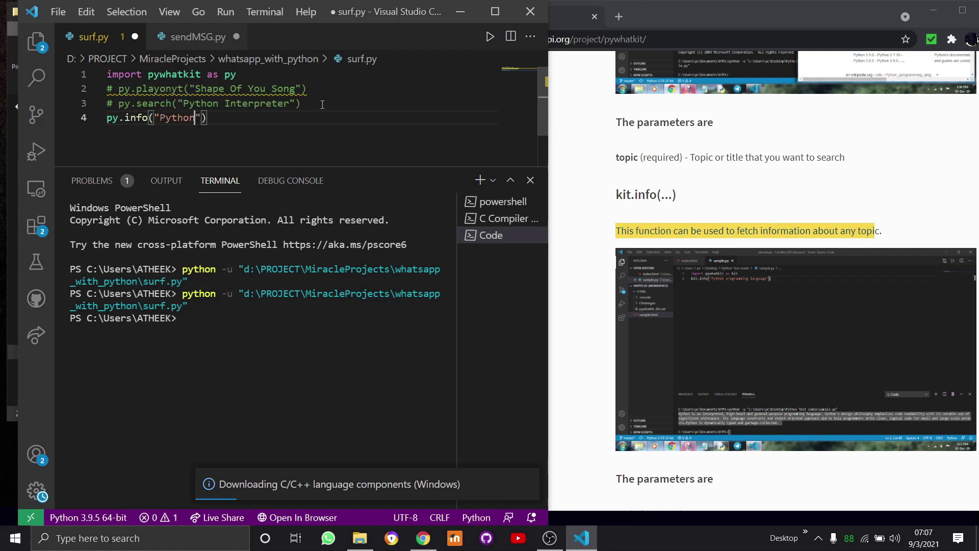
- Save surf.py and run it, which raises a Wikipedia disambiguation error
{"action": "key", "text": "ctrl+s"}
{"action": "right_click", "coordinate": [331, 124]}
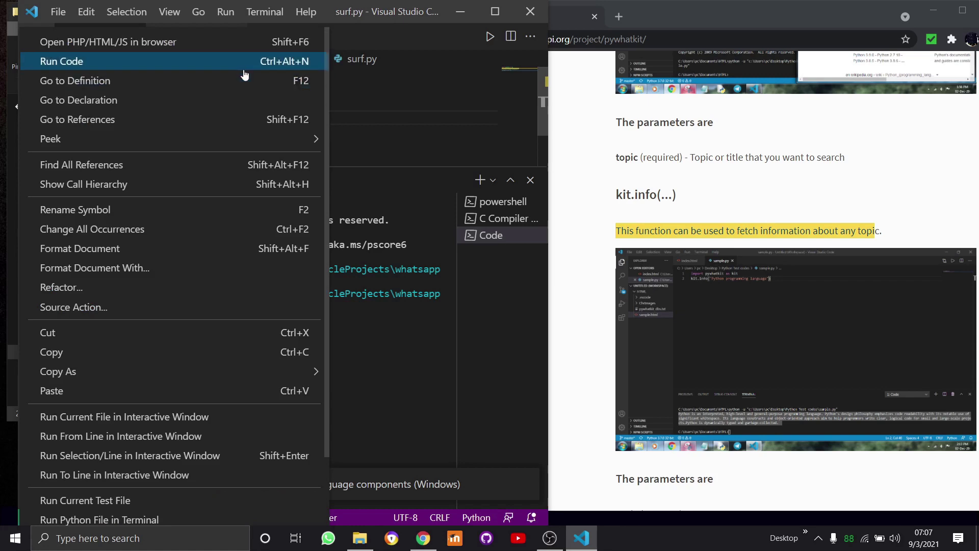
{"action": "left_click", "coordinate": [242, 68]}
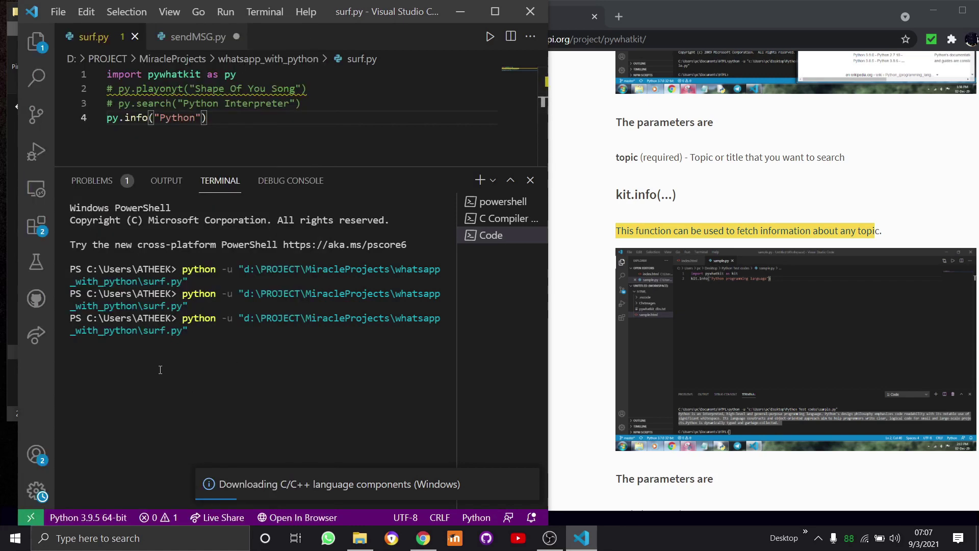
{"action": "scroll", "coordinate": [134, 331], "scroll_direction": "up", "scroll_amount": 5}
{"action": "scroll", "coordinate": [144, 342], "scroll_direction": "down", "scroll_amount": 2}
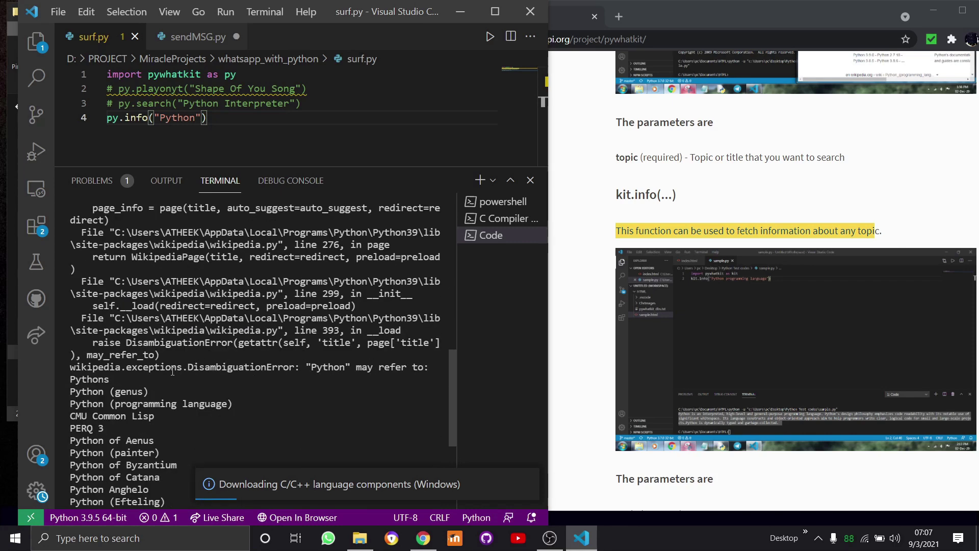
{"action": "scroll", "coordinate": [172, 371], "scroll_direction": "down", "scroll_amount": 3}
{"action": "type", "text": "means"}
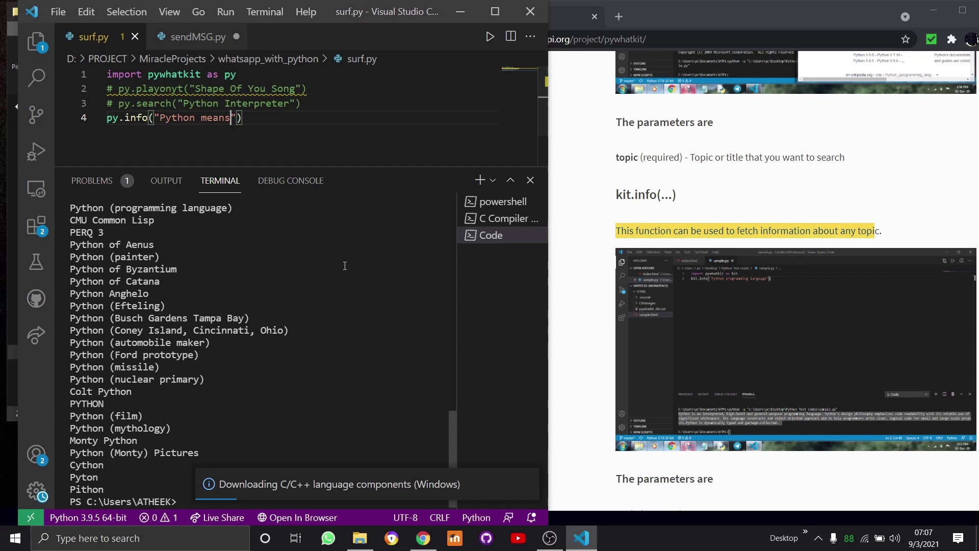
- Run surf.py with "Python means" and highlight the printed description in a maximized window
{"action": "right_click", "coordinate": [363, 100]}
{"action": "left_click", "coordinate": [285, 61]}
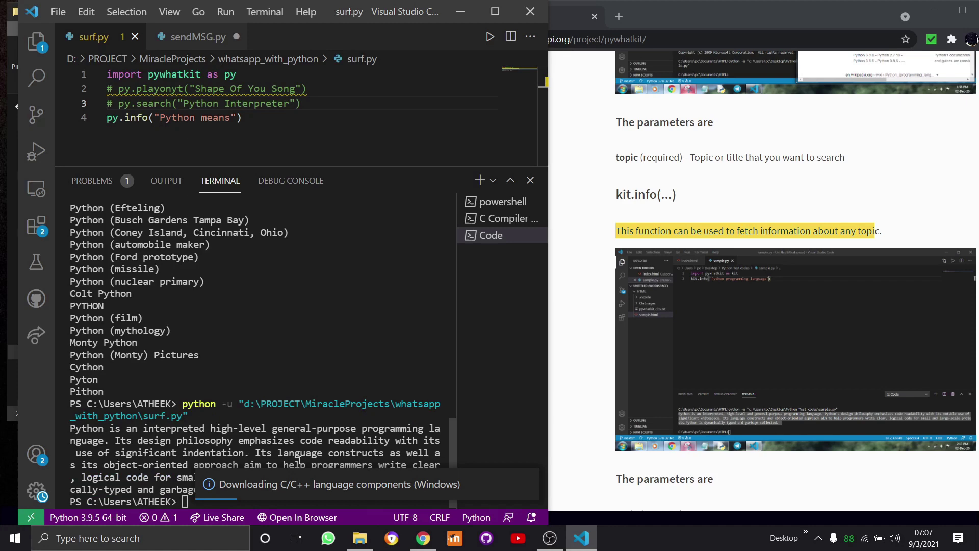
{"action": "left_click_drag", "start_coordinate": [149, 477], "coordinate": [70, 428]}
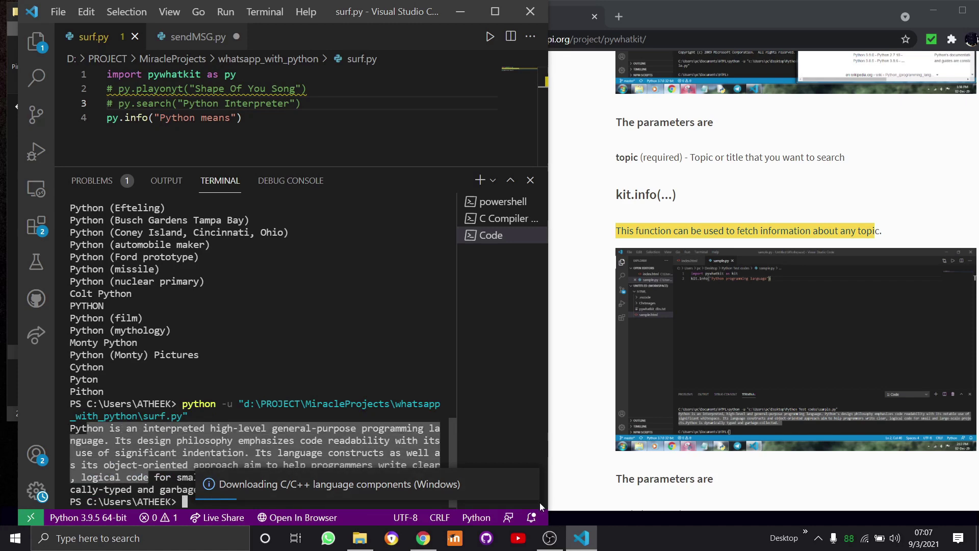
{"action": "left_click", "coordinate": [496, 12]}
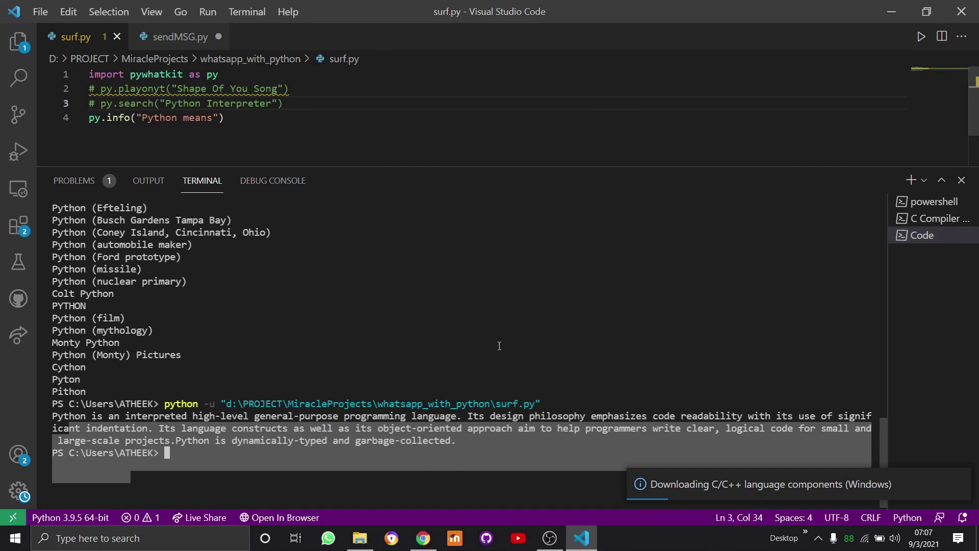
{"action": "left_click", "coordinate": [317, 468]}
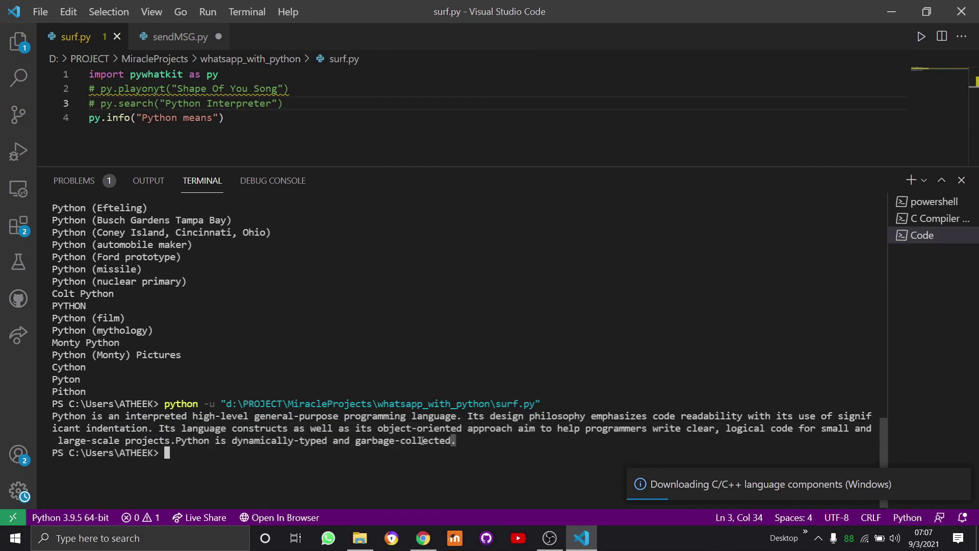
{"action": "left_click_drag", "start_coordinate": [457, 441], "coordinate": [52, 415]}
- Restore the window to half screen, hide the terminal, and uncomment the playonyt and search lines
{"action": "left_click", "coordinate": [926, 11]}
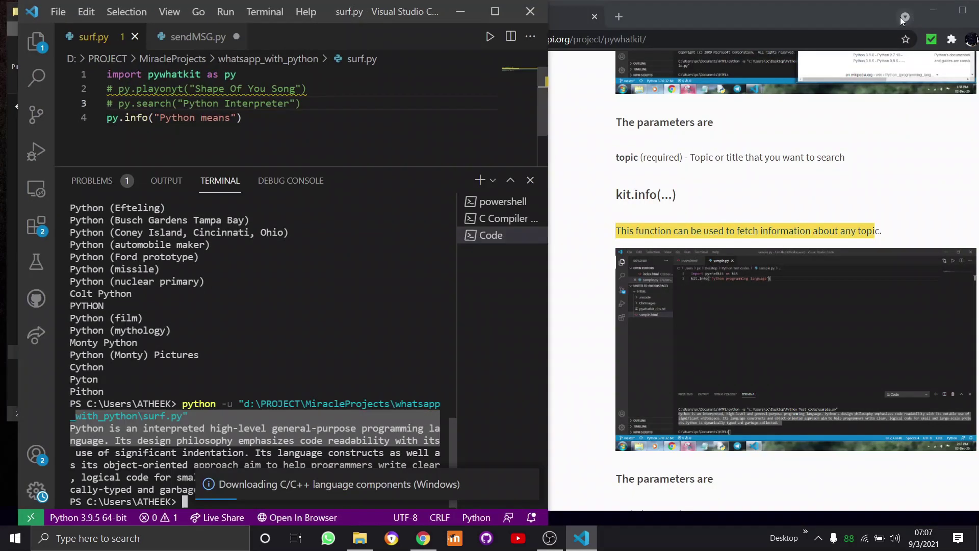
{"action": "key", "text": "ctrl+j"}
{"action": "key", "text": "ctrl+slash"}
{"action": "key", "text": "Up"}
{"action": "key", "text": "ctrl+slash"}
{"action": "key", "text": "Up"}
- Add select = int(input("Enter selection number: ")) and start a new line below it
{"action": "key", "text": "Return"}
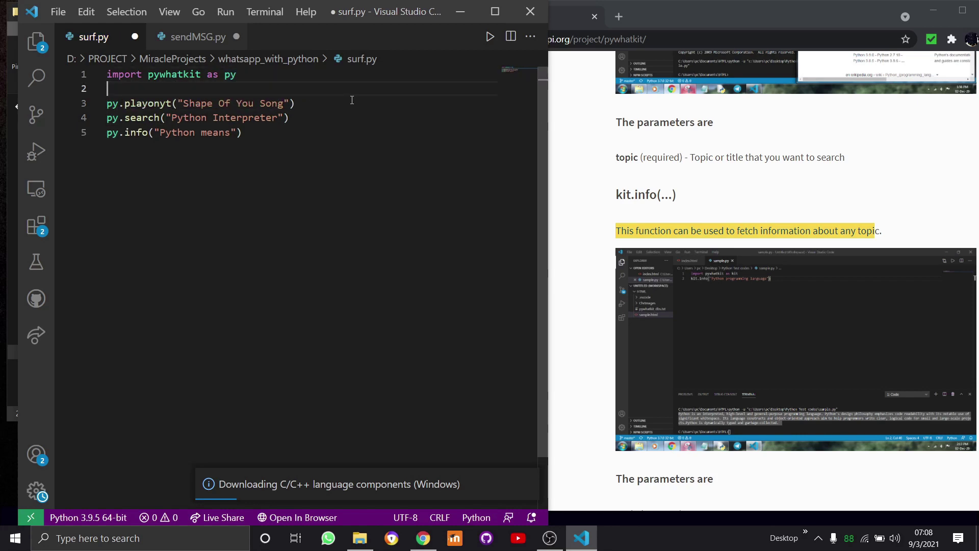
{"action": "type", "text": "selecr"}
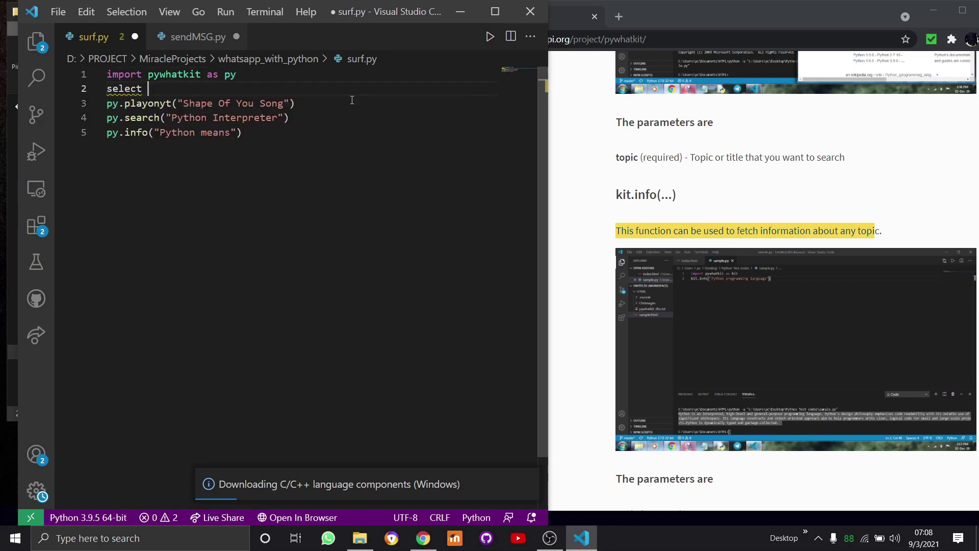
{"action": "type", "text": "= int(input"}
{"action": "key", "text": "Escape"}
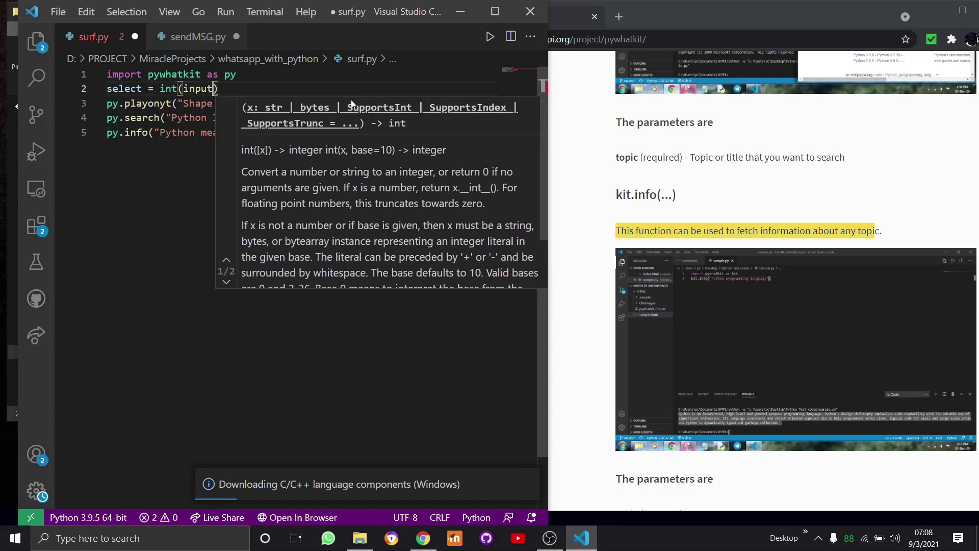
{"action": "type", "text": "(\"Enter selection nu"}
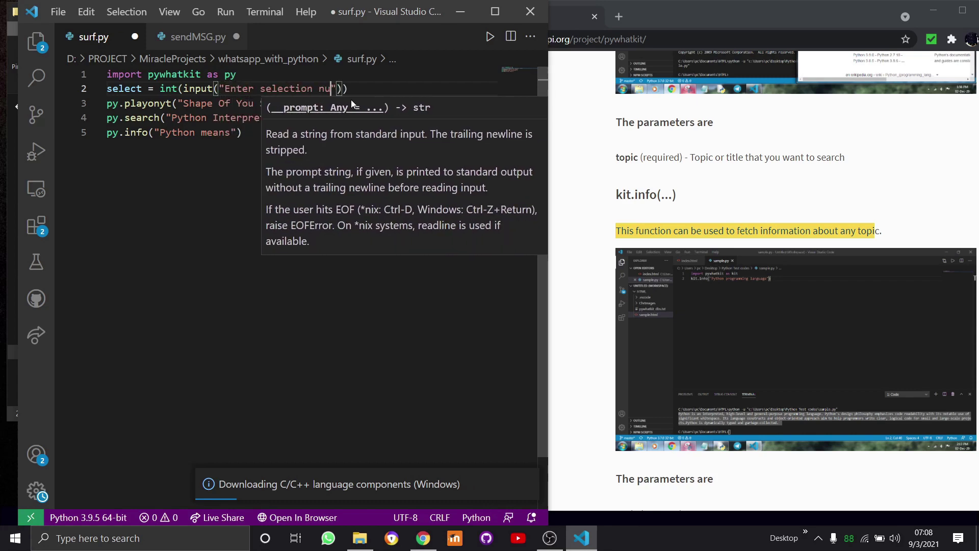
{"action": "type", "text": "mber:"}
{"action": "key", "text": "End"}
{"action": "key", "text": "Return"}
{"action": "type", "text": "p"}
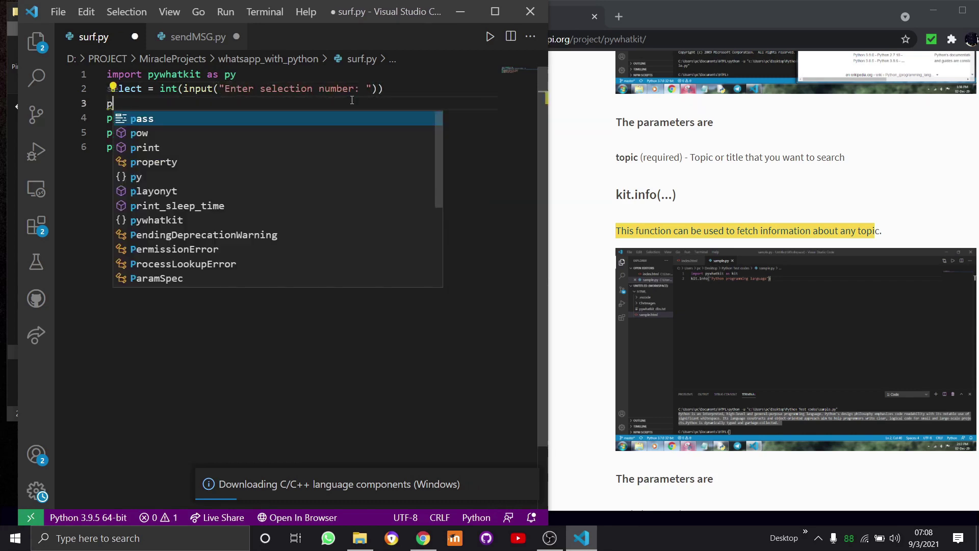